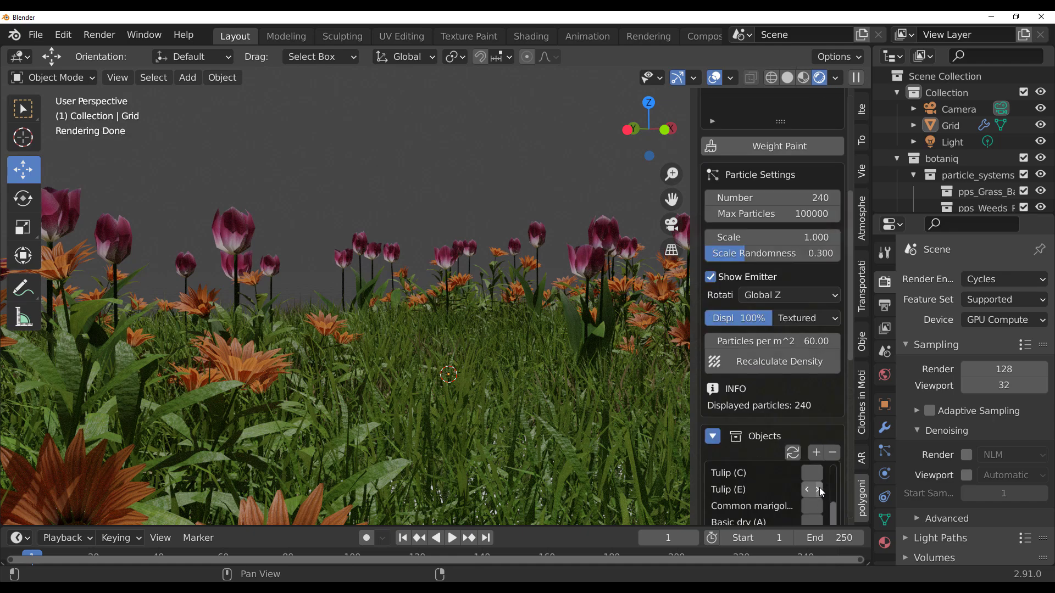
Step: Add one Cornflower (F) to the objects scattered by the flower particle system
{"action": "left_click", "coordinate": [817, 388]}
{"action": "left_click", "coordinate": [825, 458]}
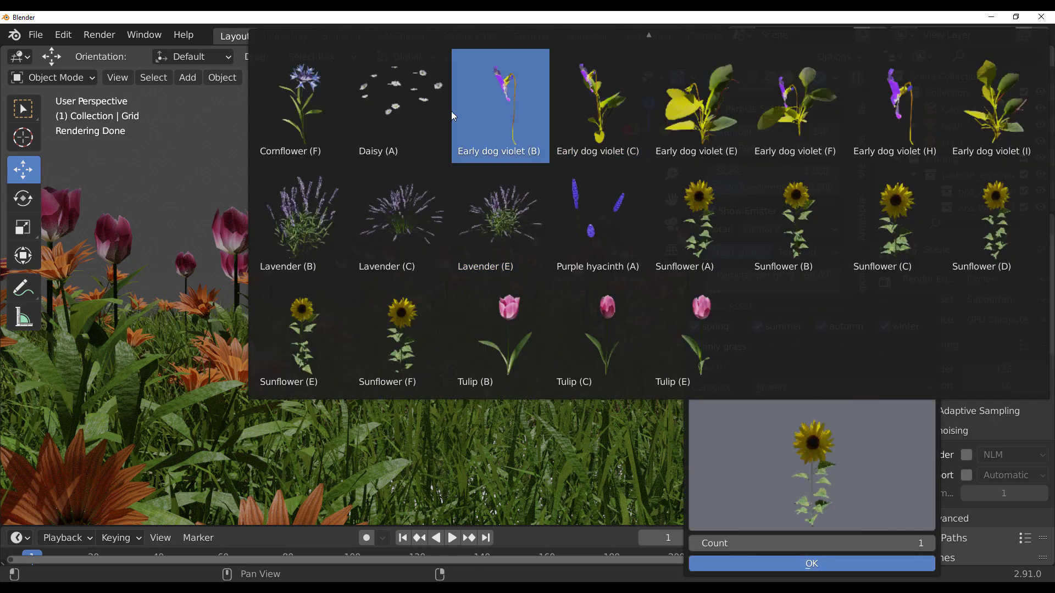
{"action": "left_click", "coordinate": [301, 104]}
{"action": "left_click", "coordinate": [812, 564]}
{"action": "scroll", "coordinate": [610, 423], "scroll_direction": "down", "scroll_amount": 7}
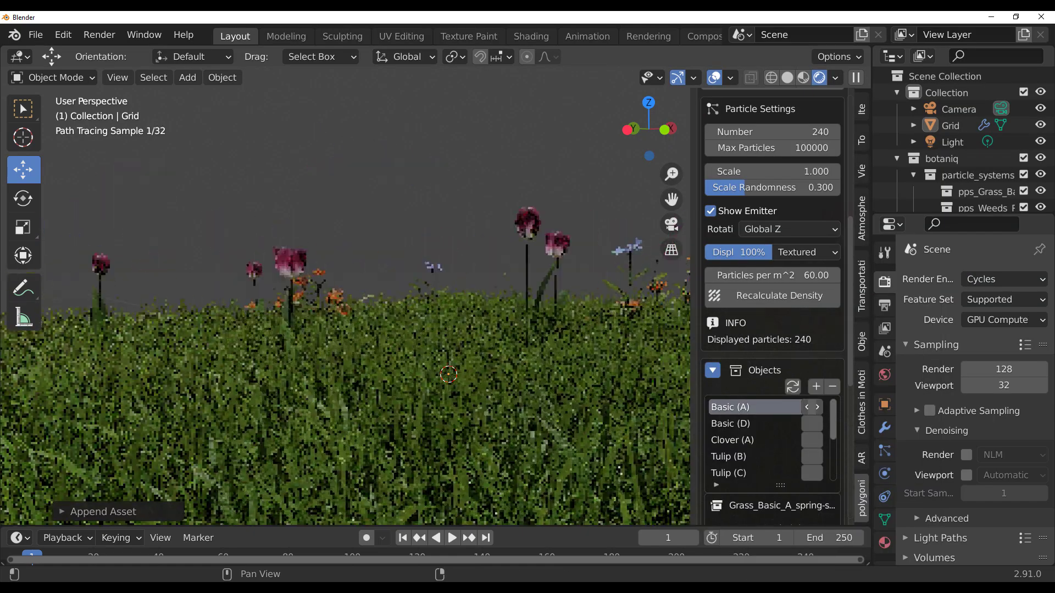
{"action": "middle_click_drag", "start_coordinate": [608, 425], "coordinate": [676, 450]}
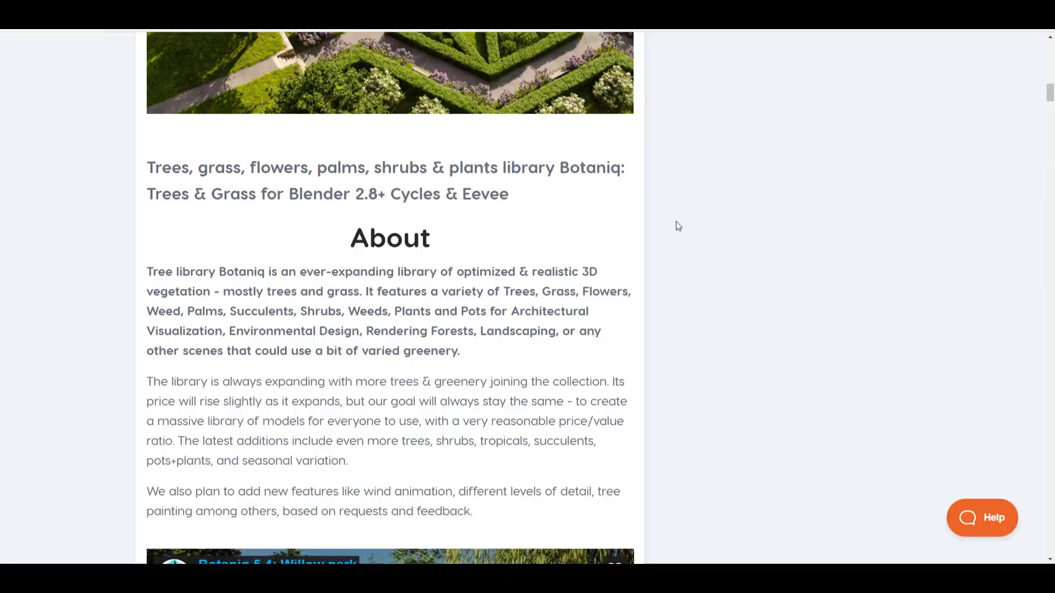
Step: Switch to the Botaniq product page and review its description and the particle system feature demos
{"action": "scroll", "coordinate": [676, 221], "scroll_direction": "up", "scroll_amount": 1}
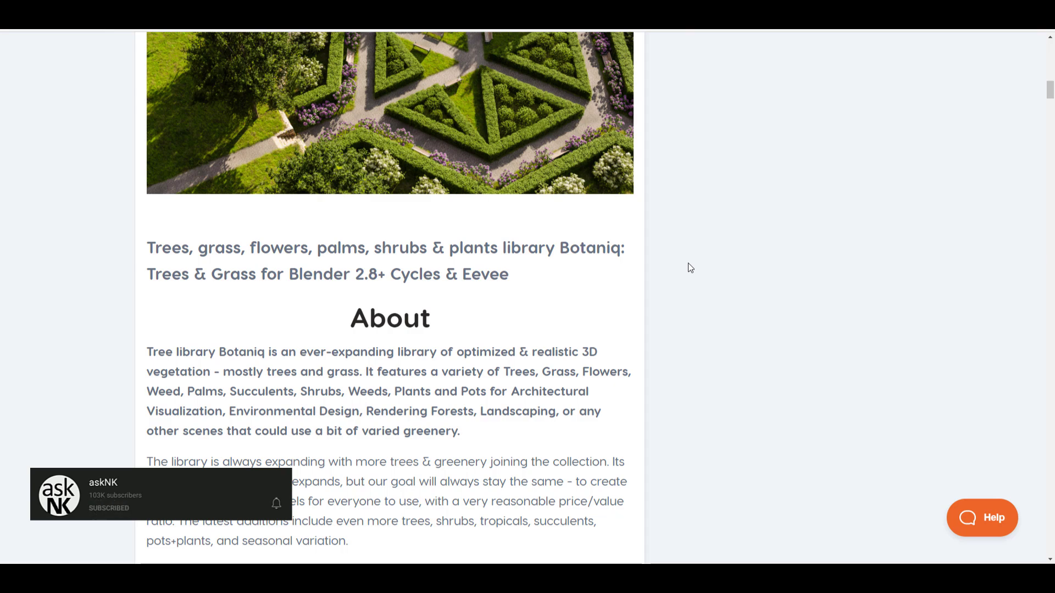
{"action": "scroll", "coordinate": [687, 262], "scroll_direction": "down", "scroll_amount": 5}
{"action": "scroll", "coordinate": [688, 262], "scroll_direction": "up", "scroll_amount": 5}
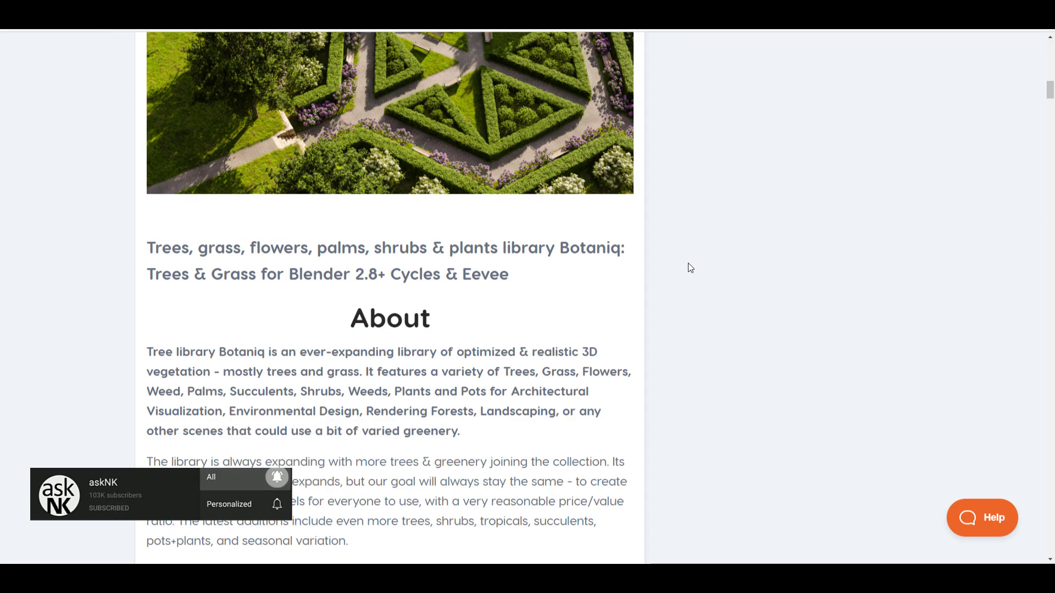
{"action": "scroll", "coordinate": [688, 263], "scroll_direction": "down", "scroll_amount": 13}
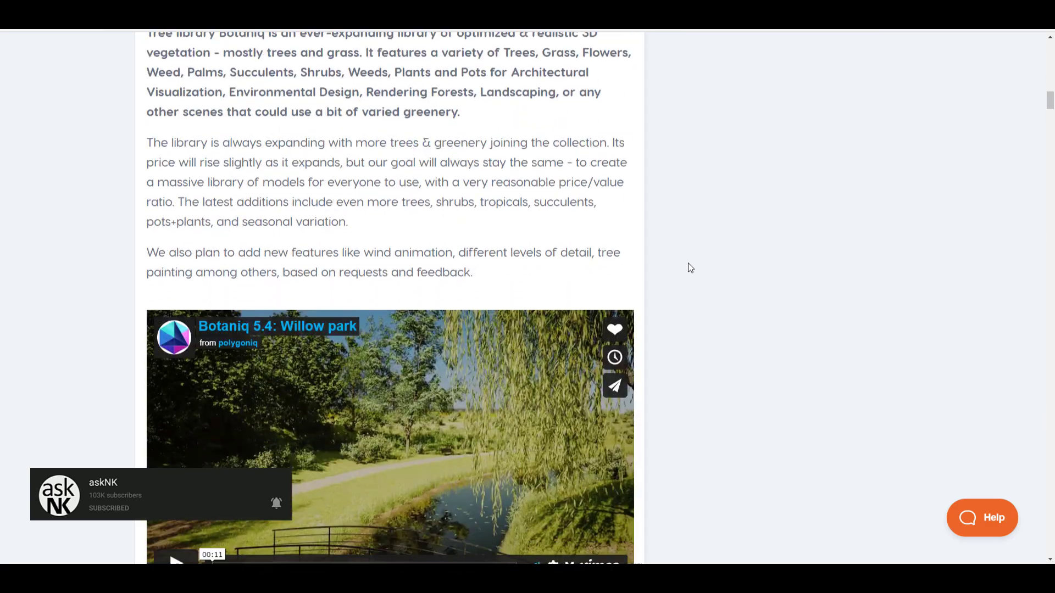
{"action": "scroll", "coordinate": [688, 263], "scroll_direction": "down", "scroll_amount": 7}
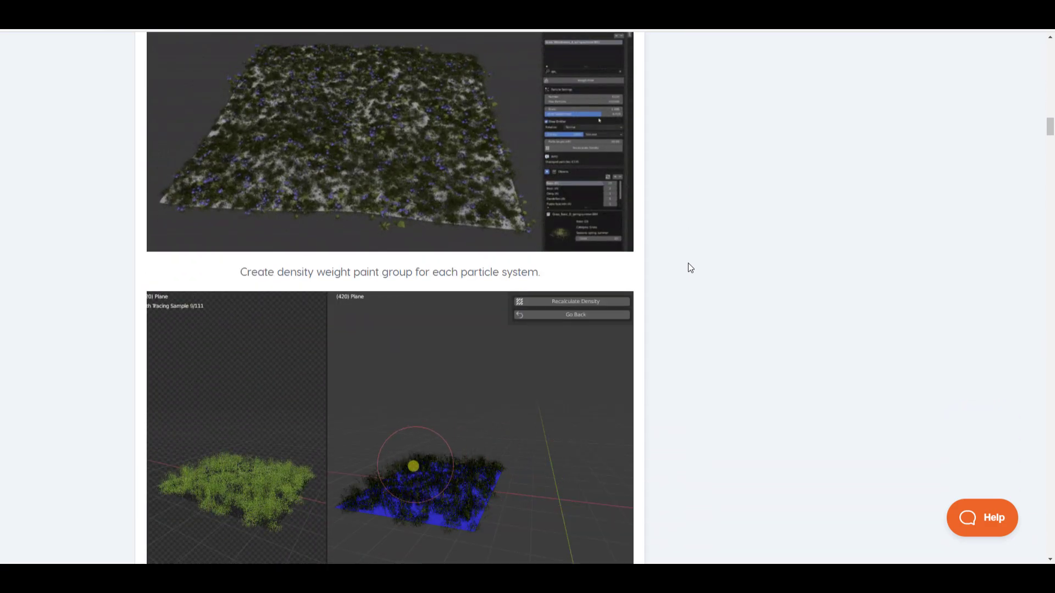
{"action": "scroll", "coordinate": [688, 262], "scroll_direction": "down", "scroll_amount": 3}
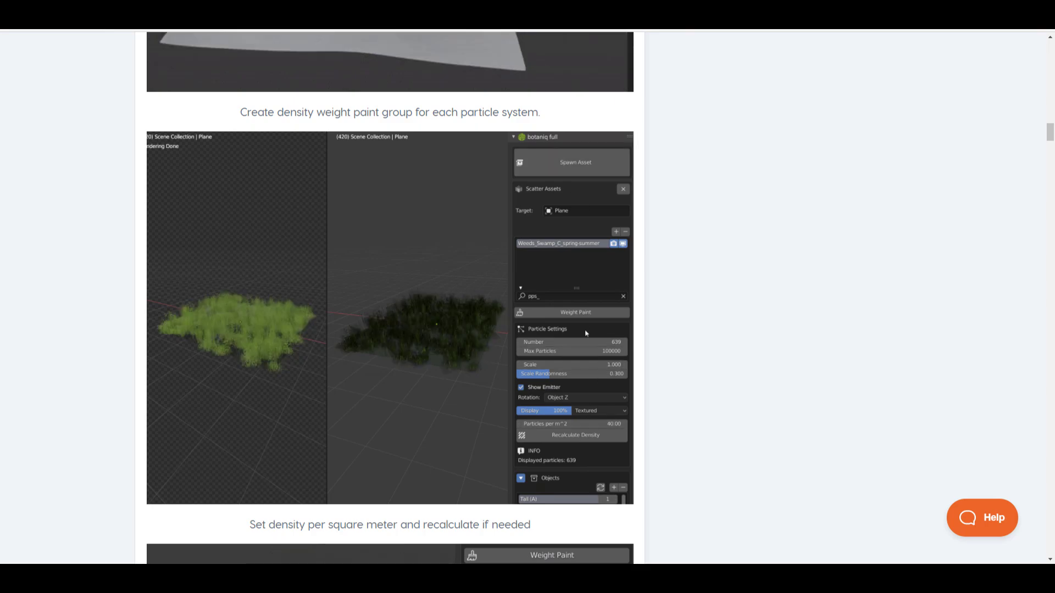
{"action": "scroll", "coordinate": [707, 252], "scroll_direction": "down", "scroll_amount": 7}
{"action": "scroll", "coordinate": [707, 252], "scroll_direction": "up", "scroll_amount": 6}
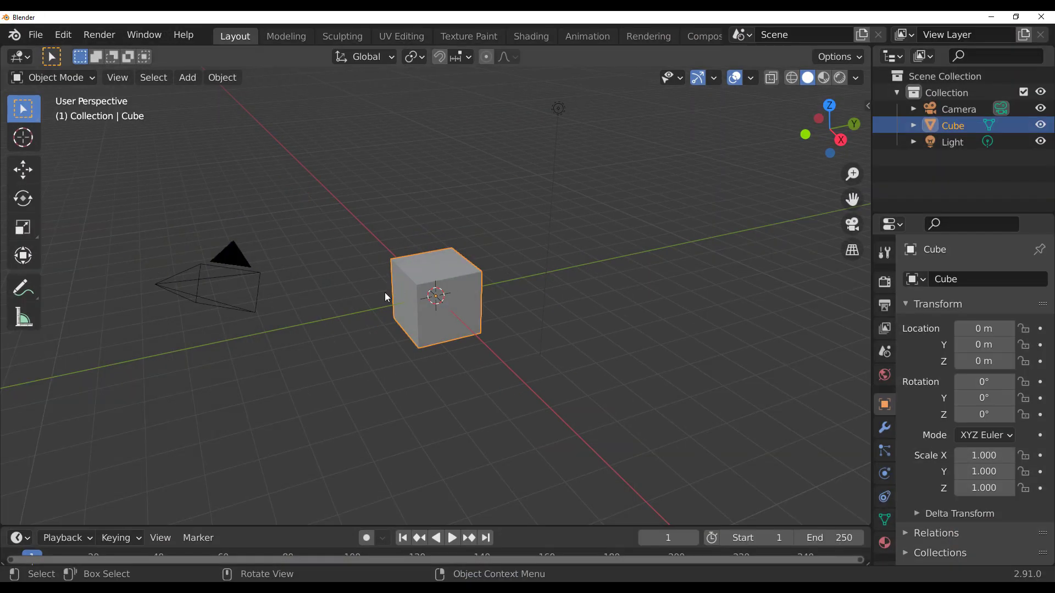
Step: Replace the default cube with a grid mesh and scale it uniformly to about 10.3
{"action": "left_click", "coordinate": [63, 36]}
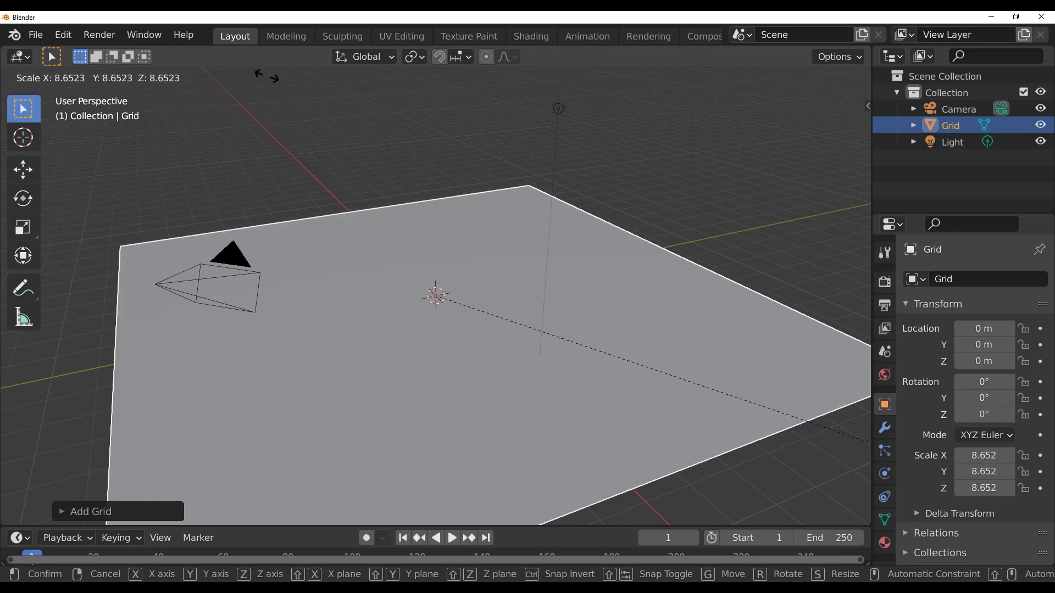
{"action": "left_click", "coordinate": [388, 223]}
{"action": "scroll", "coordinate": [429, 223], "scroll_direction": "down", "scroll_amount": 3}
{"action": "middle_click_drag", "start_coordinate": [437, 221], "coordinate": [572, 206]}
{"action": "left_click", "coordinate": [571, 207]}
Step: Show the botaniq add-on's tools in the viewport sidebar and select the grid
{"action": "key", "text": "n"}
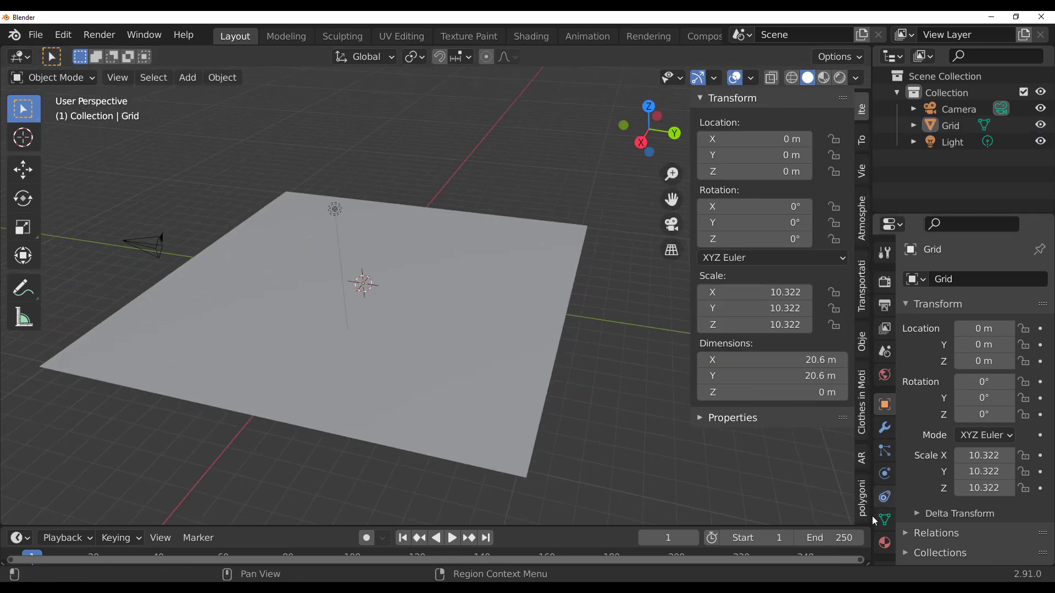
{"action": "left_click", "coordinate": [861, 341]}
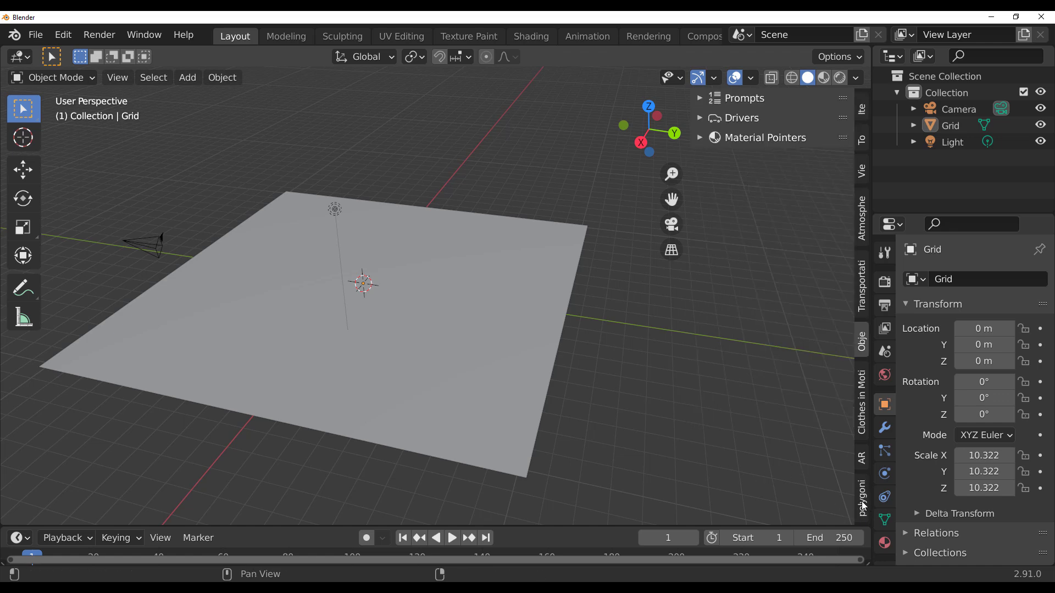
{"action": "left_click", "coordinate": [862, 501]}
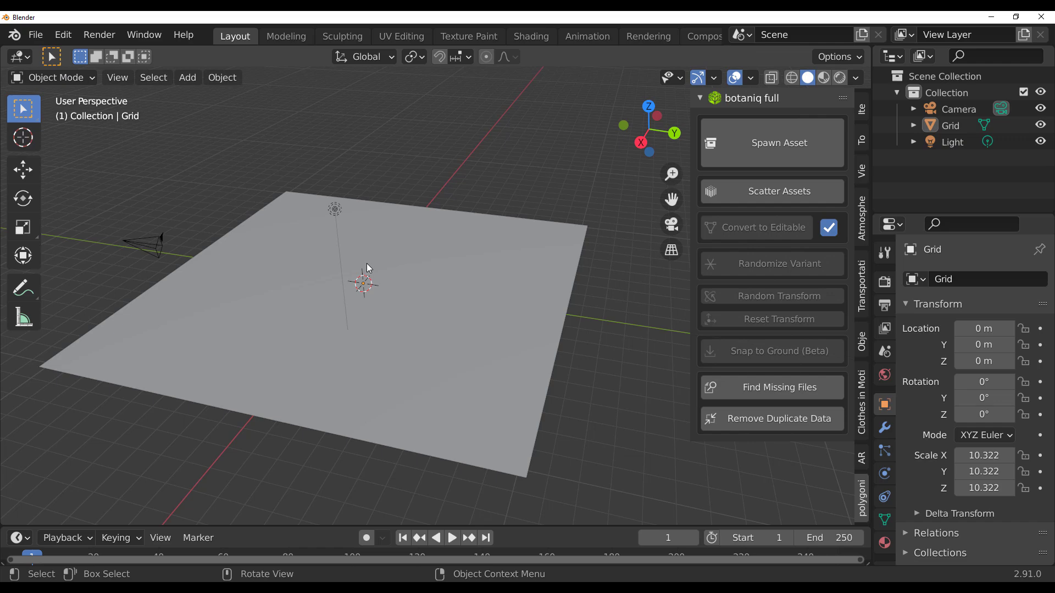
{"action": "middle_click_drag", "start_coordinate": [400, 264], "coordinate": [442, 282]}
{"action": "left_click", "coordinate": [441, 282]}
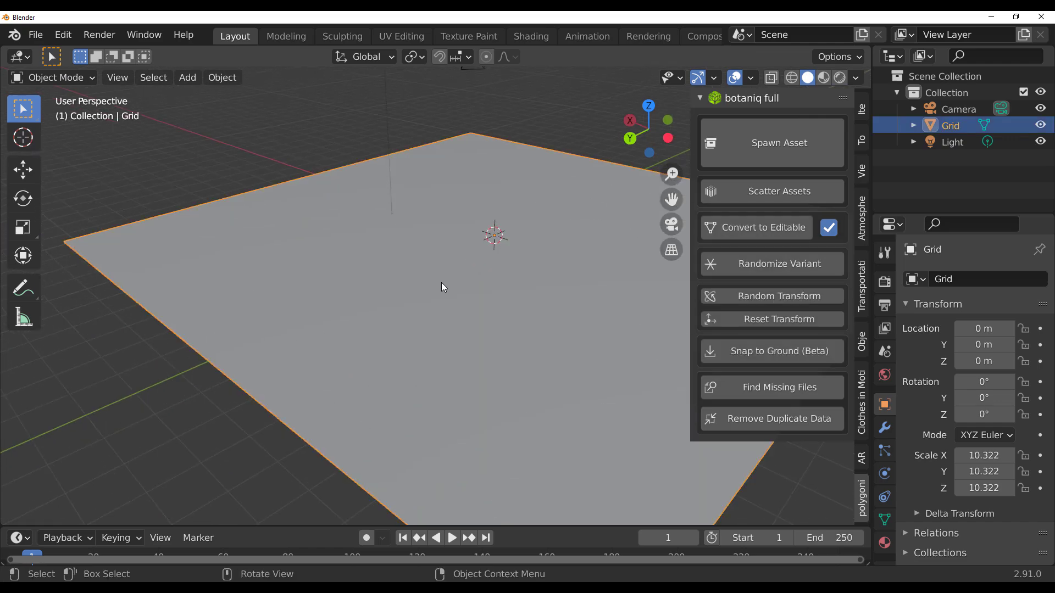
{"action": "scroll", "coordinate": [440, 282], "scroll_direction": "down", "scroll_amount": 2}
{"action": "middle_click_drag", "start_coordinate": [533, 312], "coordinate": [383, 351], "text": "shift"}
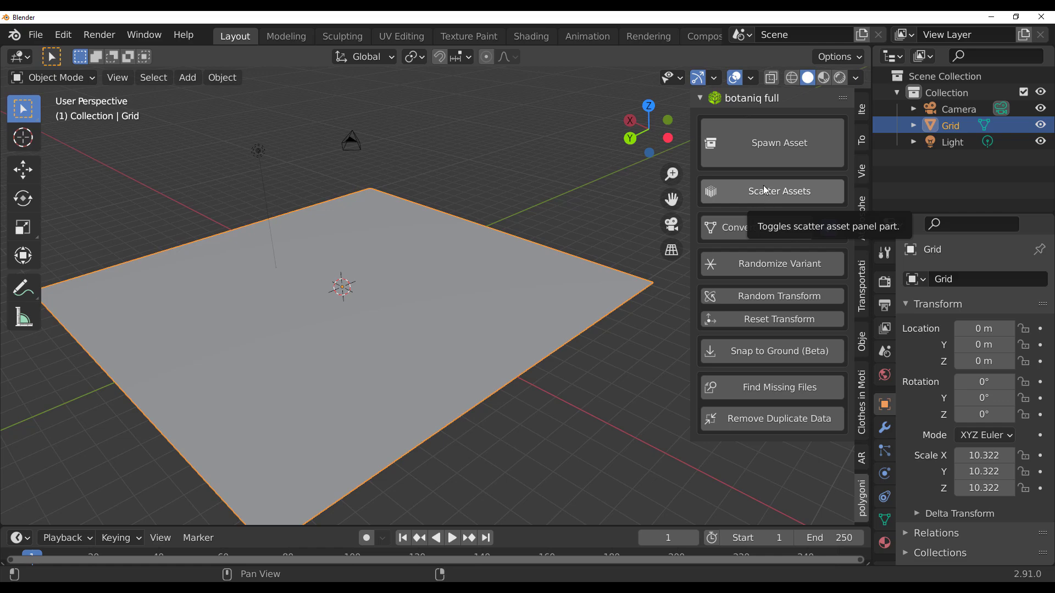
Step: Browse the spawnable assets in the deciduous, coniferous and grass categories, and look over the other available categories
{"action": "left_click", "coordinate": [774, 153]}
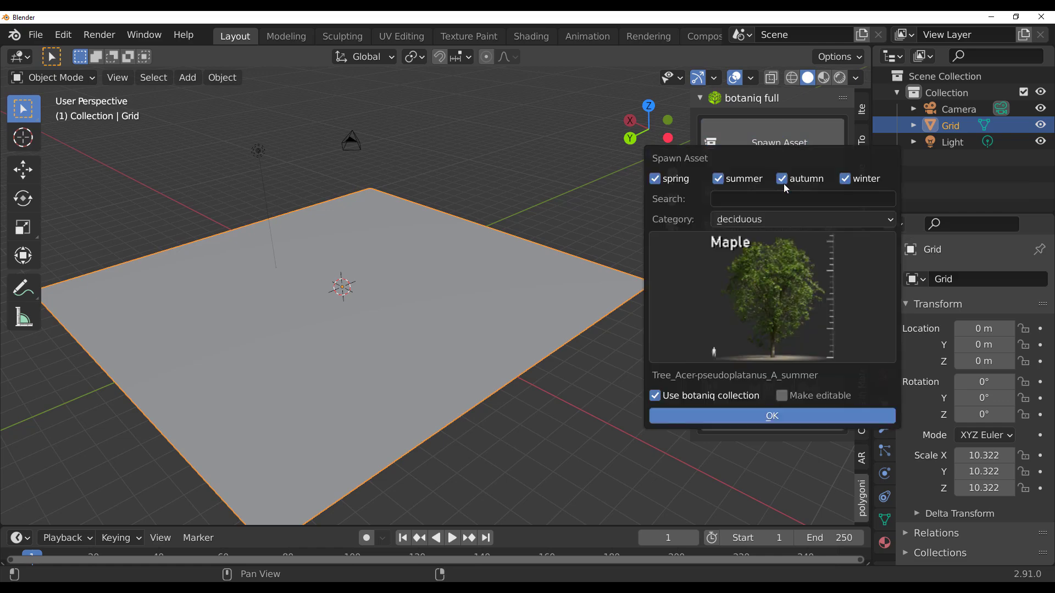
{"action": "left_click", "coordinate": [777, 300]}
{"action": "scroll", "coordinate": [603, 440], "scroll_direction": "down", "scroll_amount": 10}
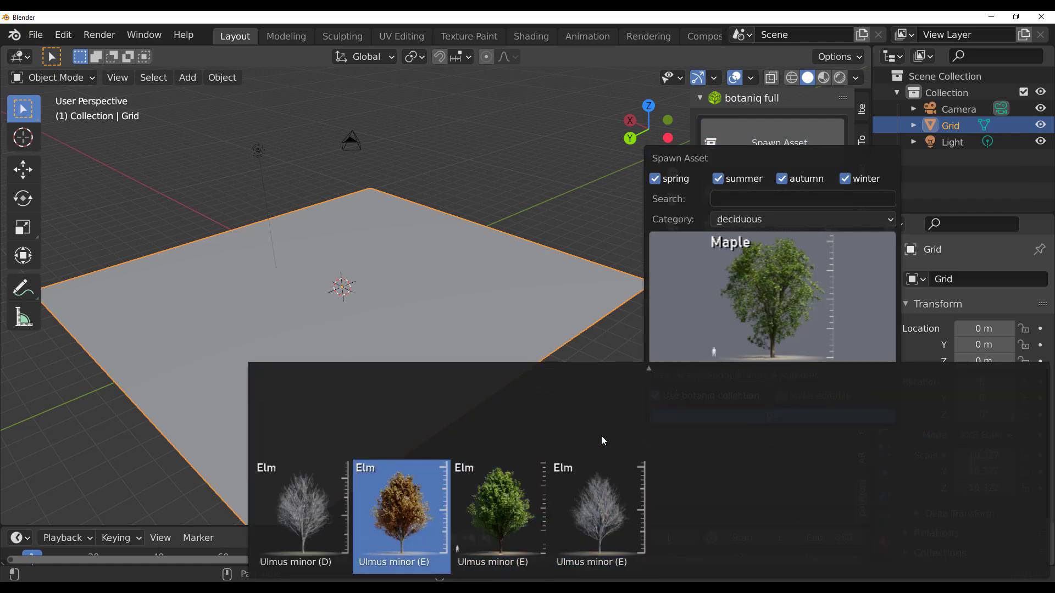
{"action": "scroll", "coordinate": [603, 441], "scroll_direction": "up", "scroll_amount": 2}
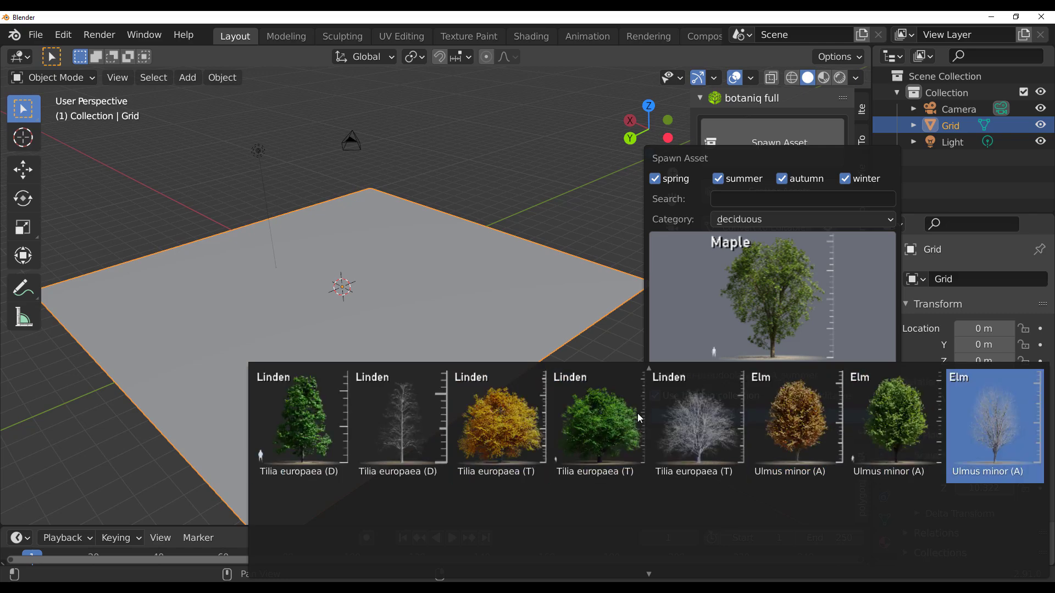
{"action": "left_click", "coordinate": [763, 217]}
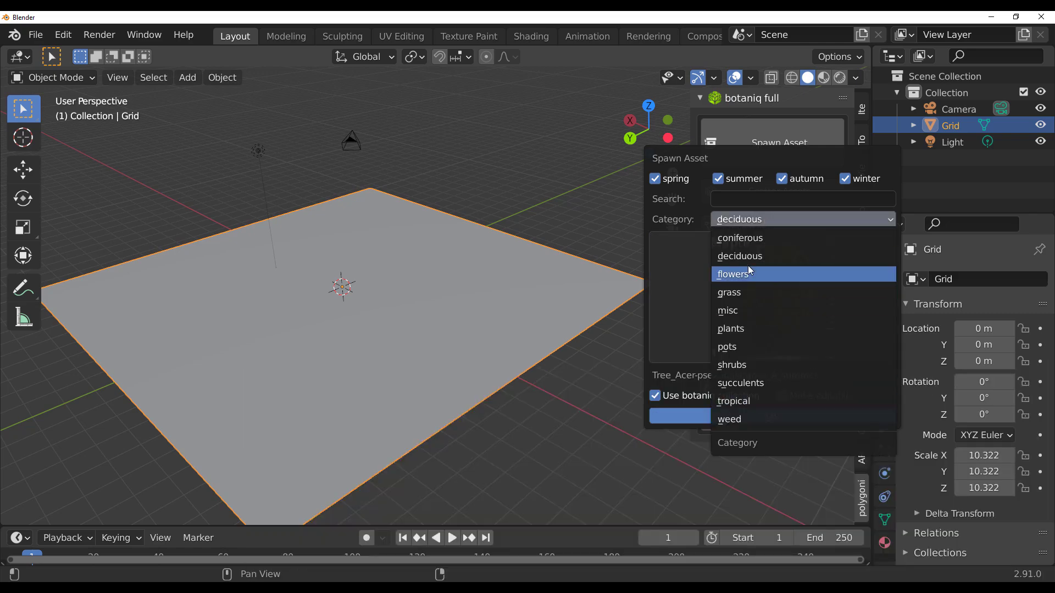
{"action": "left_click", "coordinate": [744, 238]}
{"action": "left_click", "coordinate": [769, 278]}
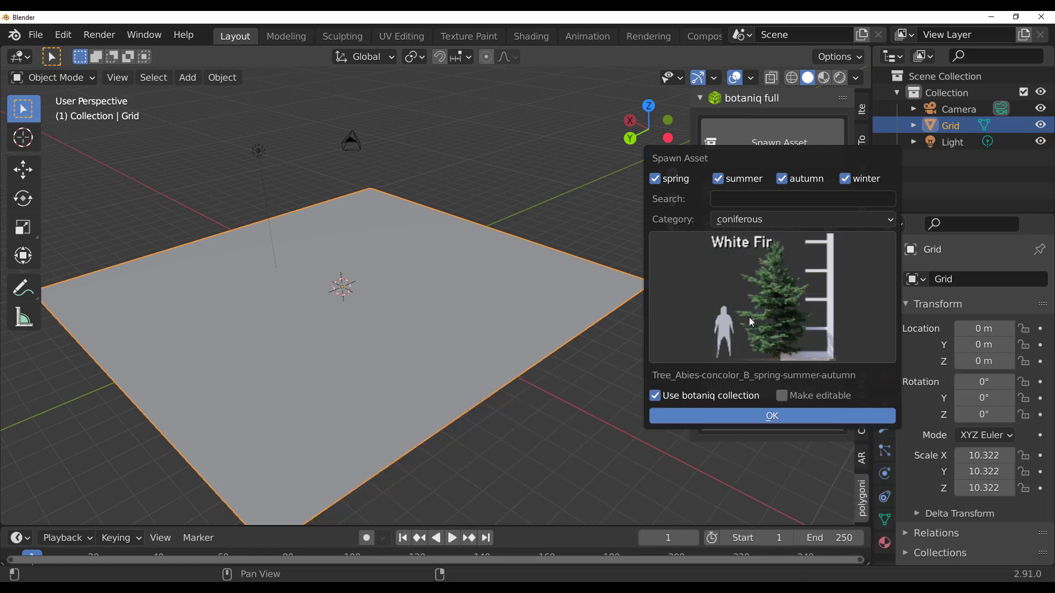
{"action": "left_click", "coordinate": [756, 217]}
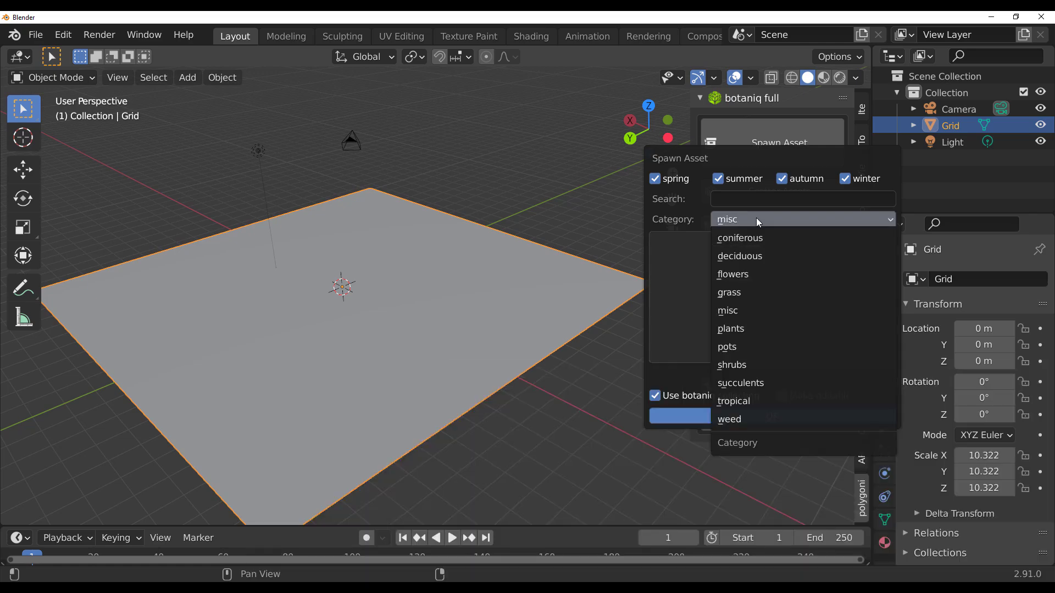
{"action": "left_click", "coordinate": [756, 292]}
{"action": "left_click", "coordinate": [752, 290]}
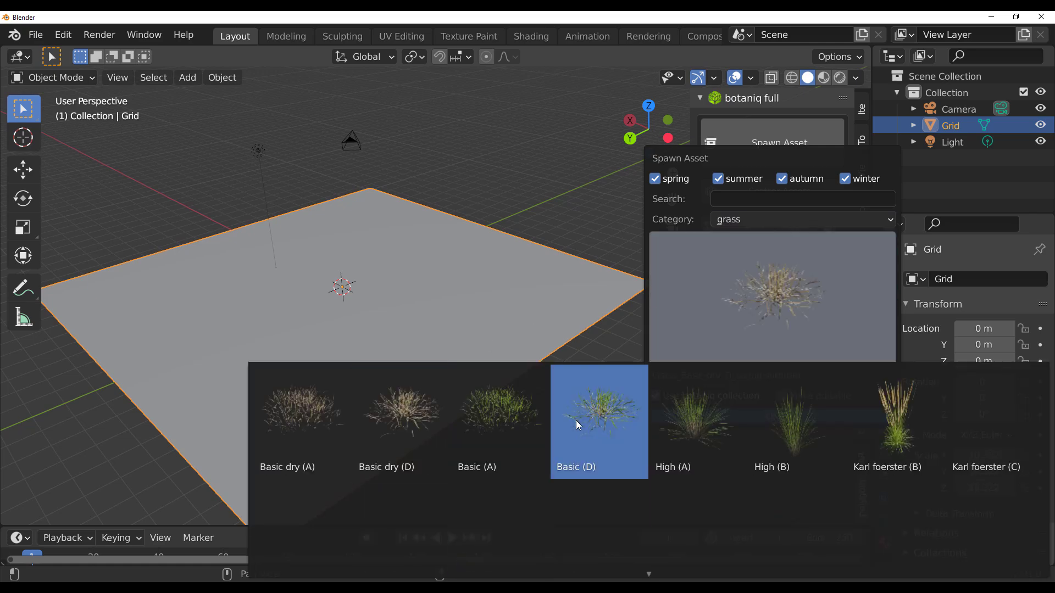
{"action": "left_click", "coordinate": [764, 219]}
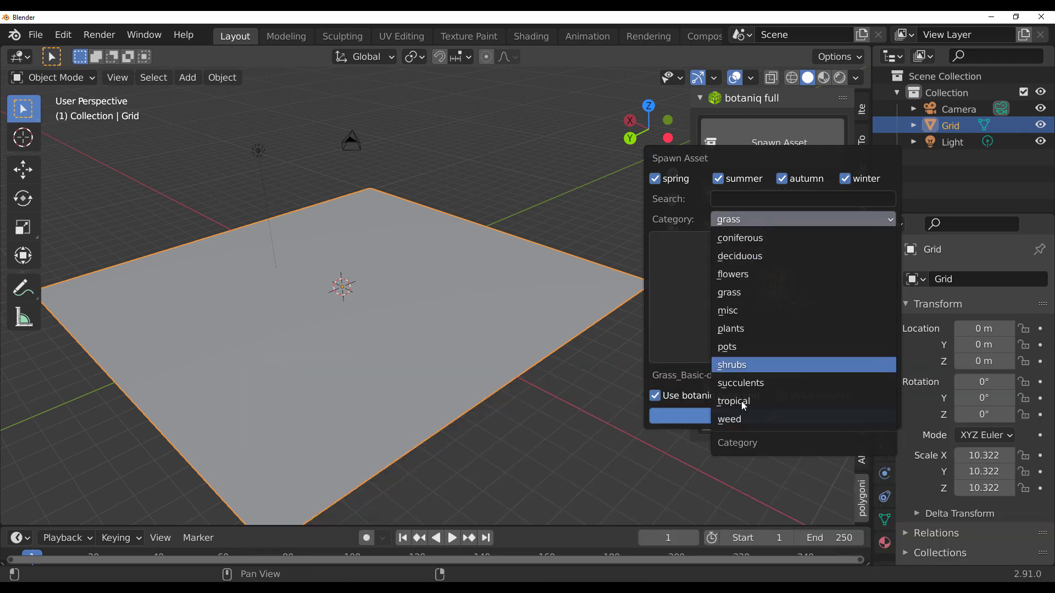
{"action": "left_click", "coordinate": [766, 212]}
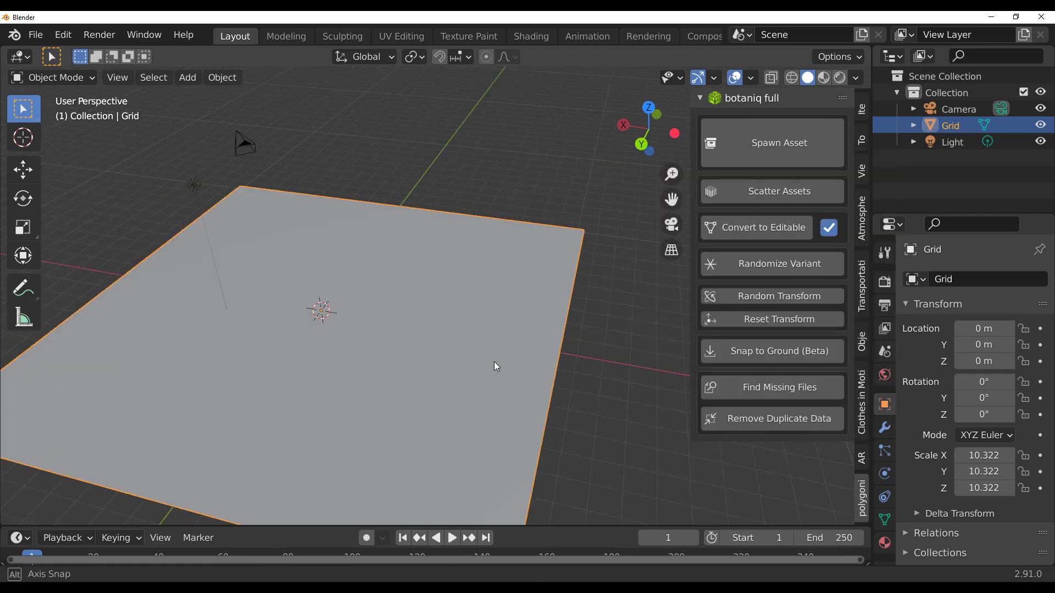
Step: Scatter the Botaniq grass preset Basic (A) across the grid, with preserved density and the instance collection linked to the scene
{"action": "scroll", "coordinate": [446, 345], "scroll_direction": "down", "scroll_amount": 4}
{"action": "scroll", "coordinate": [374, 332], "scroll_direction": "up", "scroll_amount": 4}
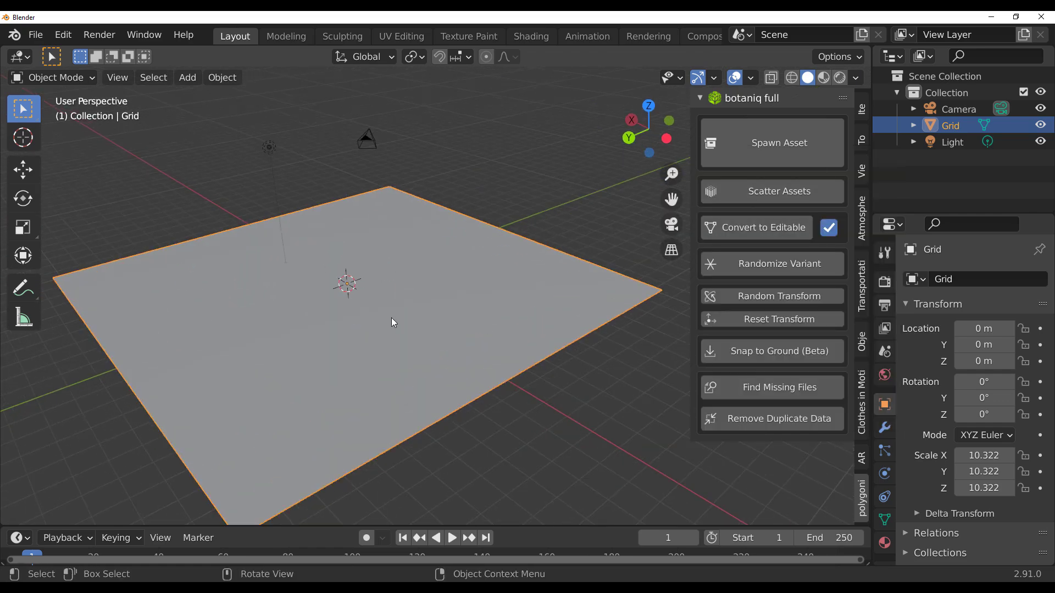
{"action": "left_click", "coordinate": [758, 192]}
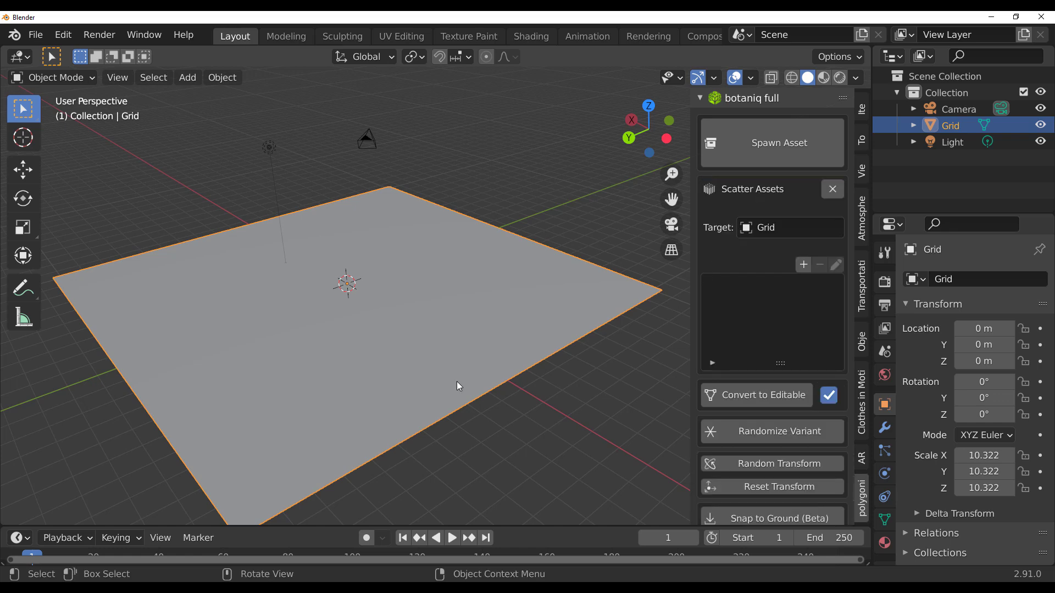
{"action": "left_click", "coordinate": [804, 265]}
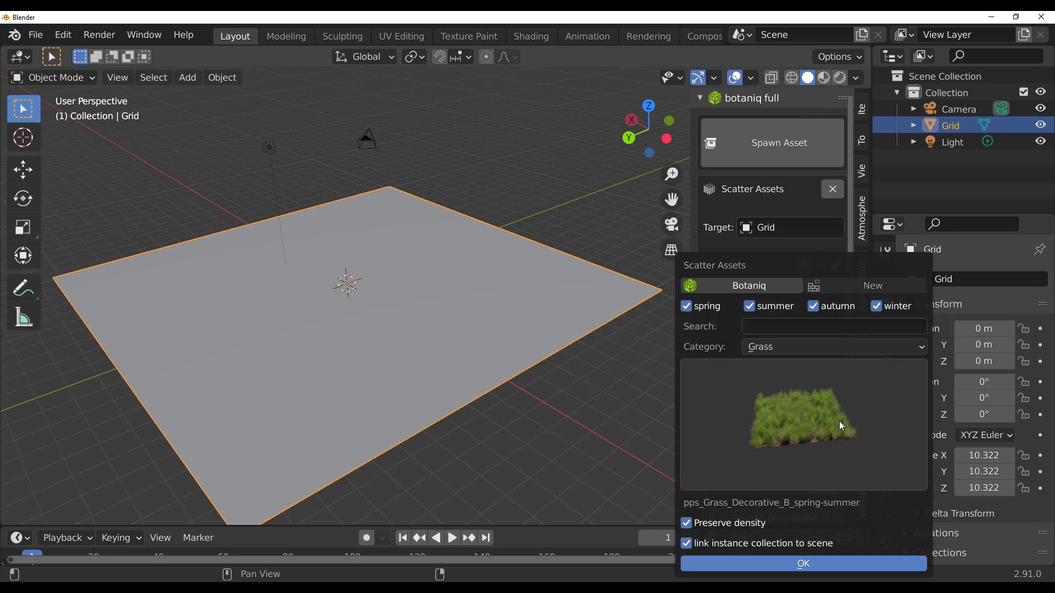
{"action": "left_click", "coordinate": [849, 289]}
{"action": "left_click", "coordinate": [766, 286]}
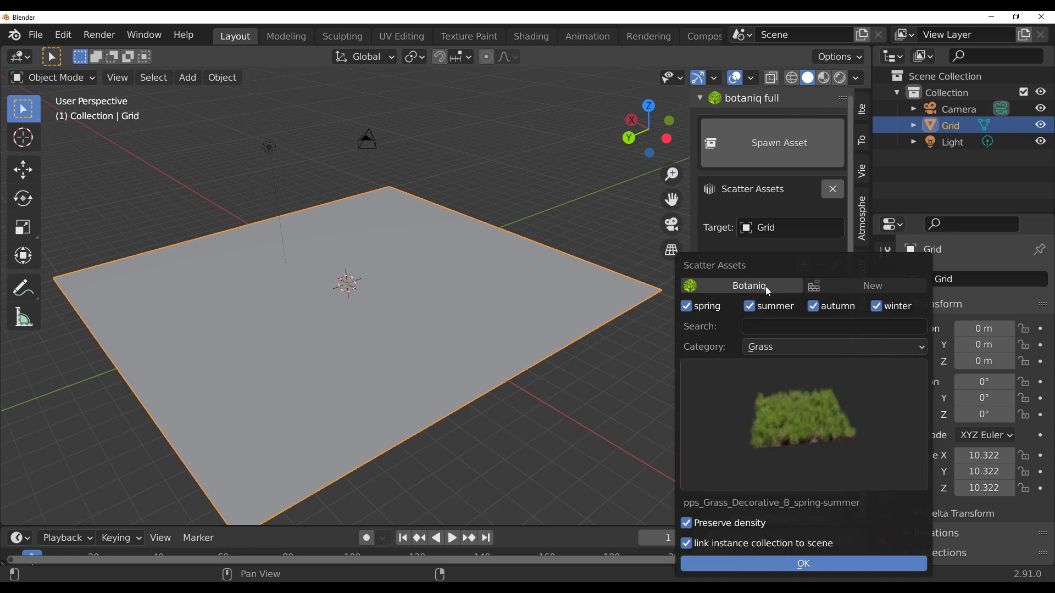
{"action": "left_click", "coordinate": [825, 411]}
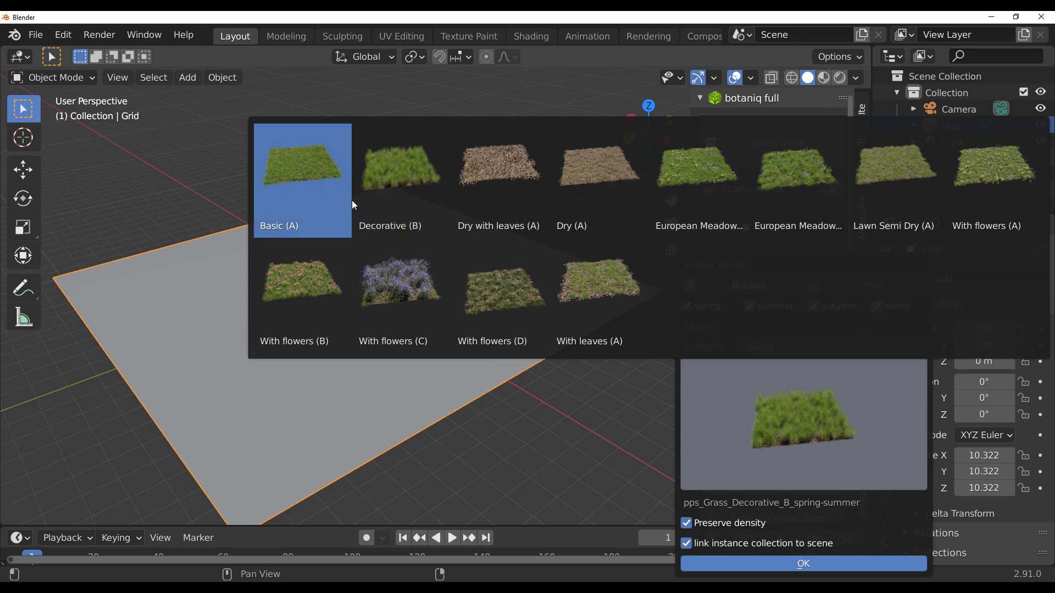
{"action": "left_click", "coordinate": [328, 190]}
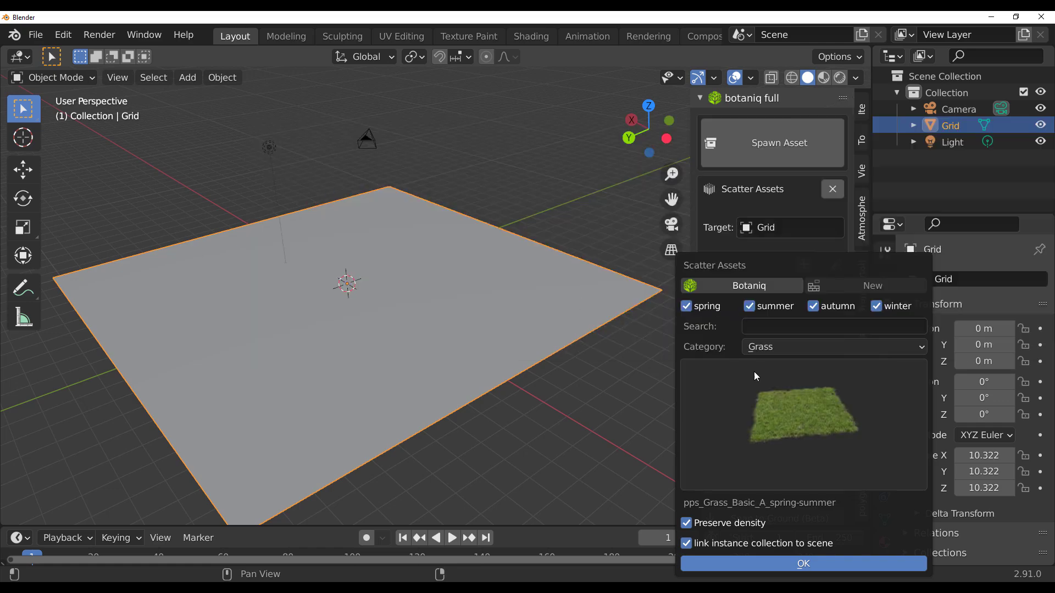
{"action": "left_click", "coordinate": [833, 563]}
Step: Reduce the grass particle system's viewport display percentage to 19%
{"action": "middle_click_drag", "start_coordinate": [431, 385], "coordinate": [479, 381]}
{"action": "scroll", "coordinate": [479, 381], "scroll_direction": "up", "scroll_amount": 8}
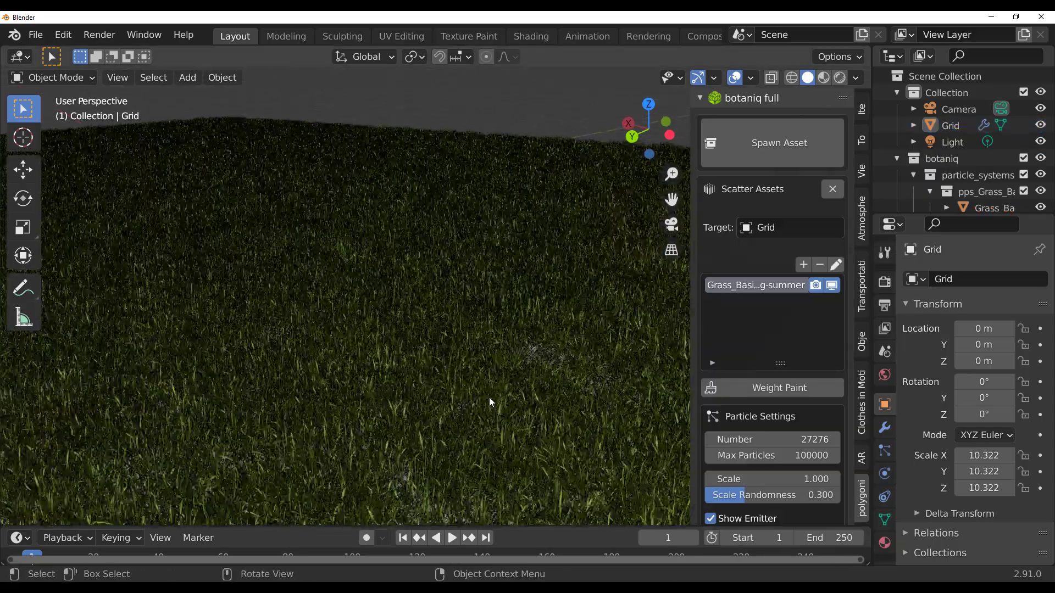
{"action": "middle_click_drag", "start_coordinate": [492, 400], "coordinate": [476, 324], "text": "shift"}
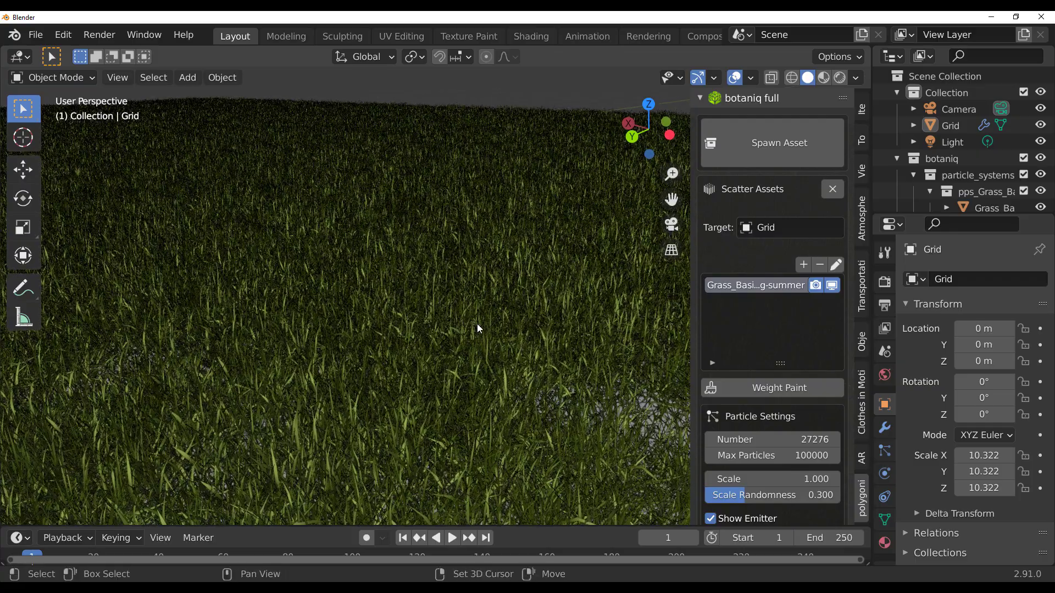
{"action": "scroll", "coordinate": [490, 375], "scroll_direction": "down", "scroll_amount": 2}
{"action": "scroll", "coordinate": [490, 374], "scroll_direction": "down", "scroll_amount": 2}
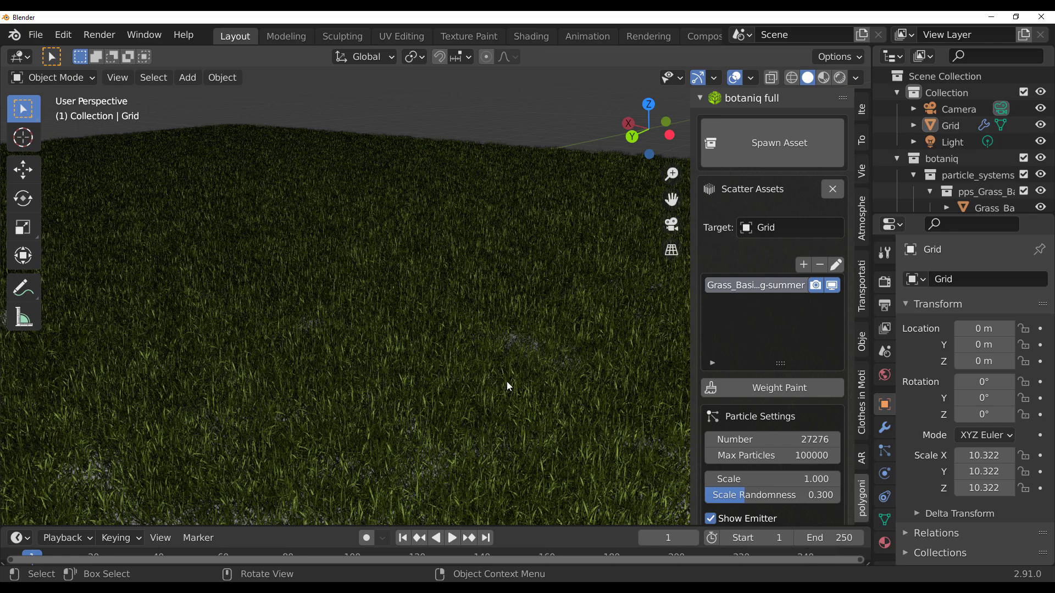
{"action": "scroll", "coordinate": [754, 432], "scroll_direction": "down", "scroll_amount": 5}
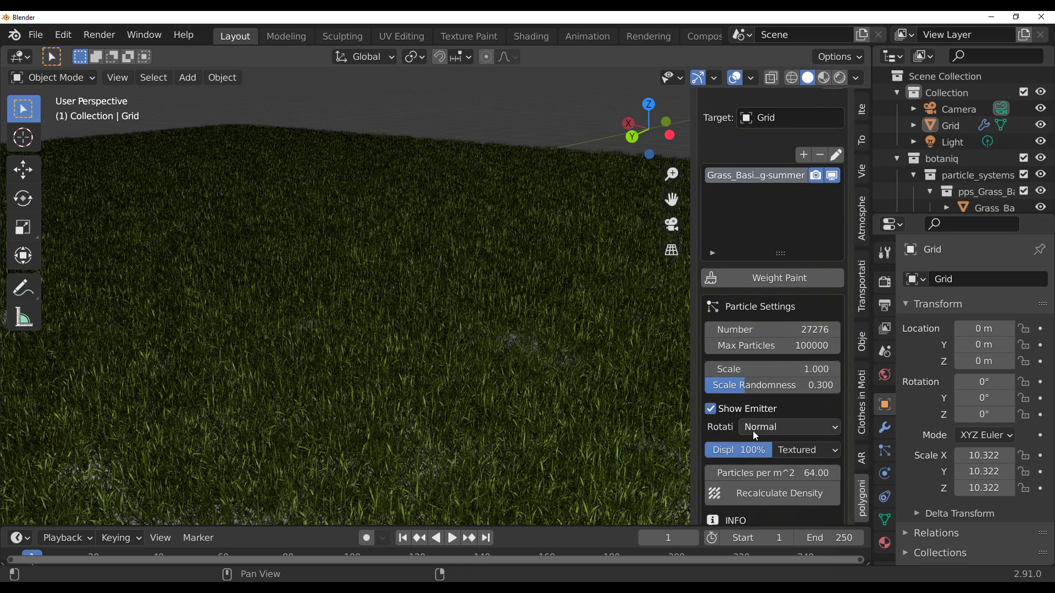
{"action": "left_click_drag", "start_coordinate": [761, 447], "coordinate": [708, 448]}
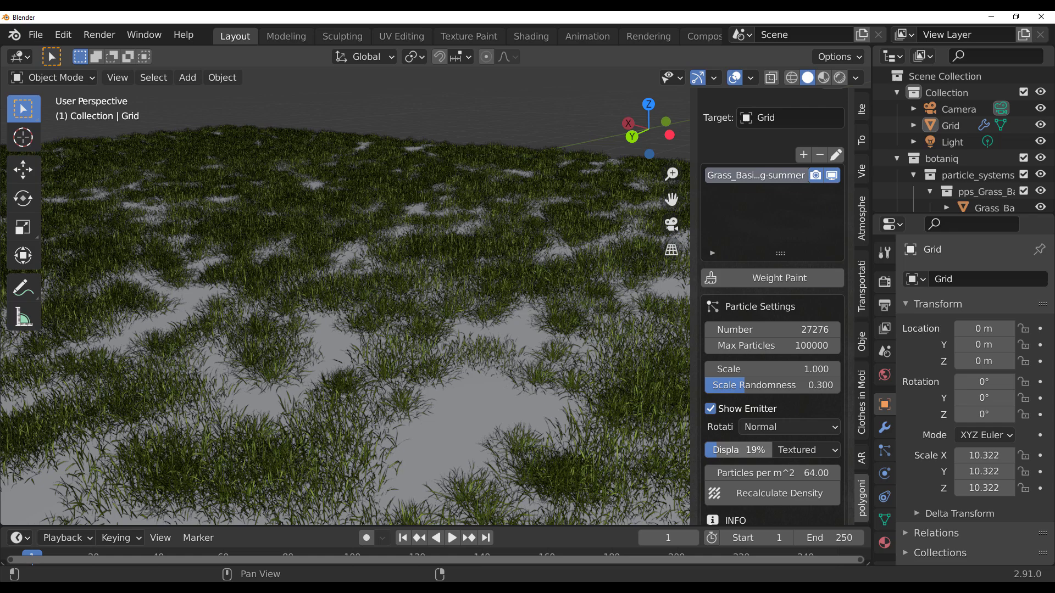
Step: Raise the grass viewport display to 100%, preview the particles as Wire, Solid and Bounds, and return them to Textured
{"action": "left_click_drag", "start_coordinate": [708, 448], "coordinate": [796, 458]}
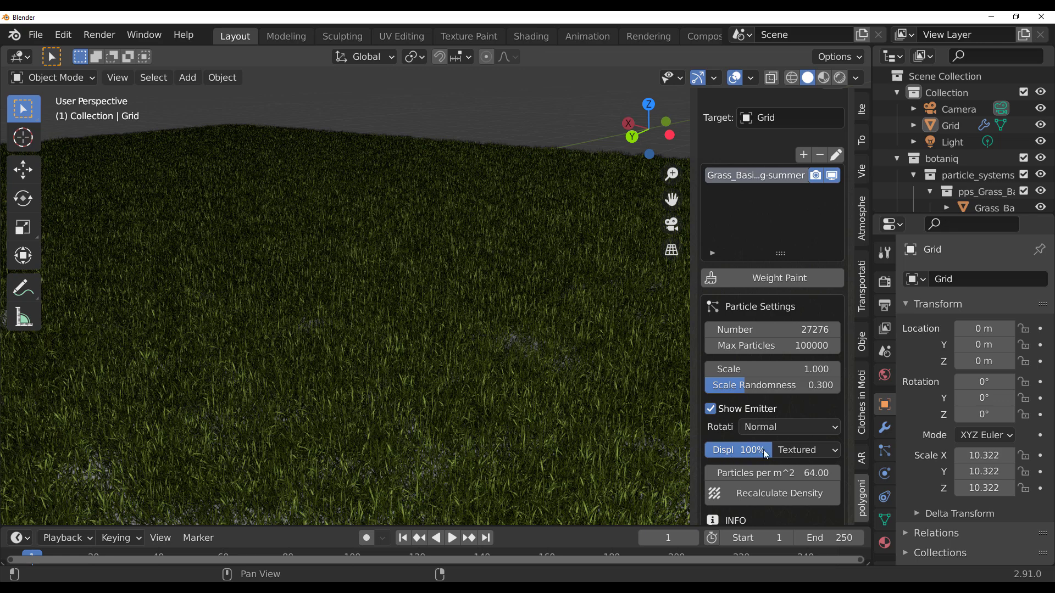
{"action": "left_click", "coordinate": [784, 450]}
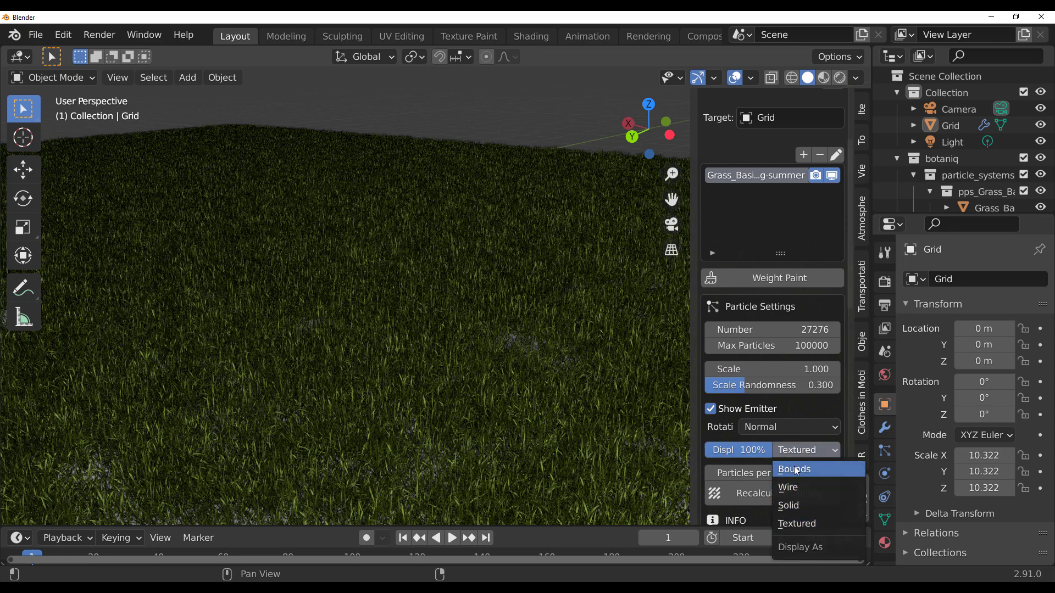
{"action": "left_click", "coordinate": [789, 487]}
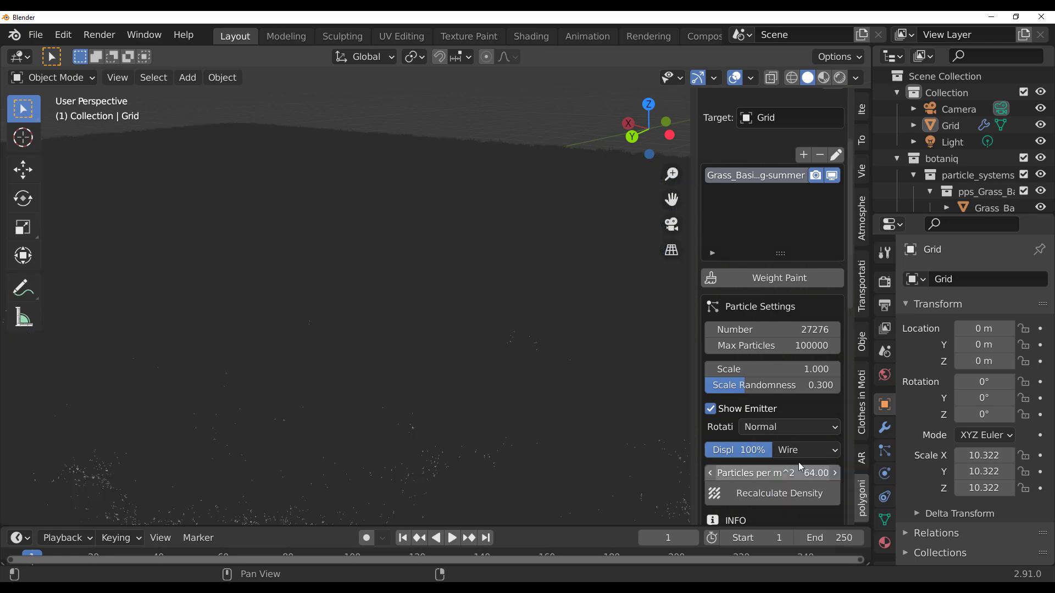
{"action": "left_click", "coordinate": [790, 506]}
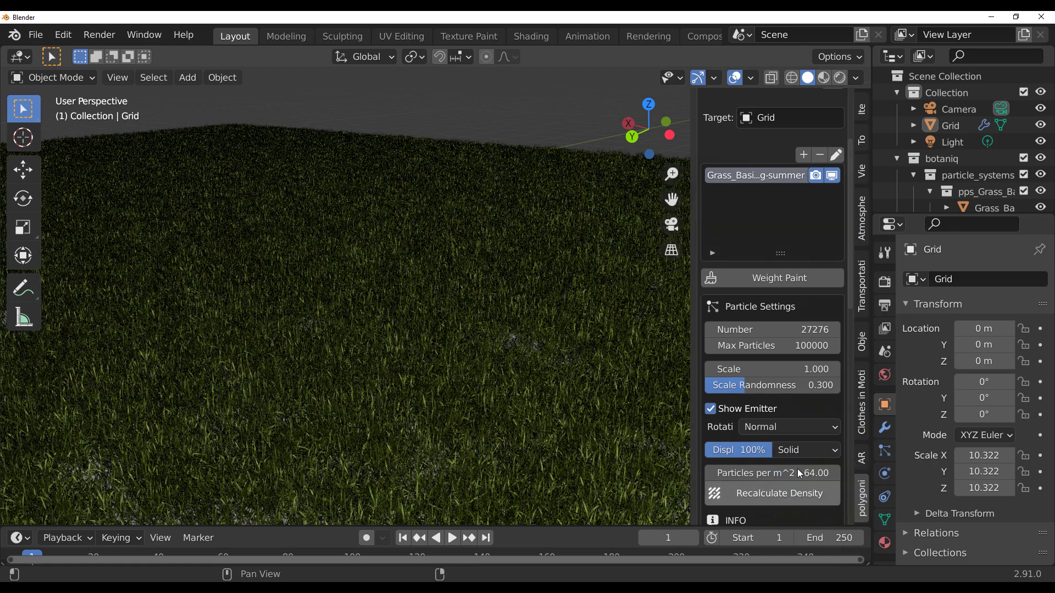
{"action": "left_click", "coordinate": [800, 452]}
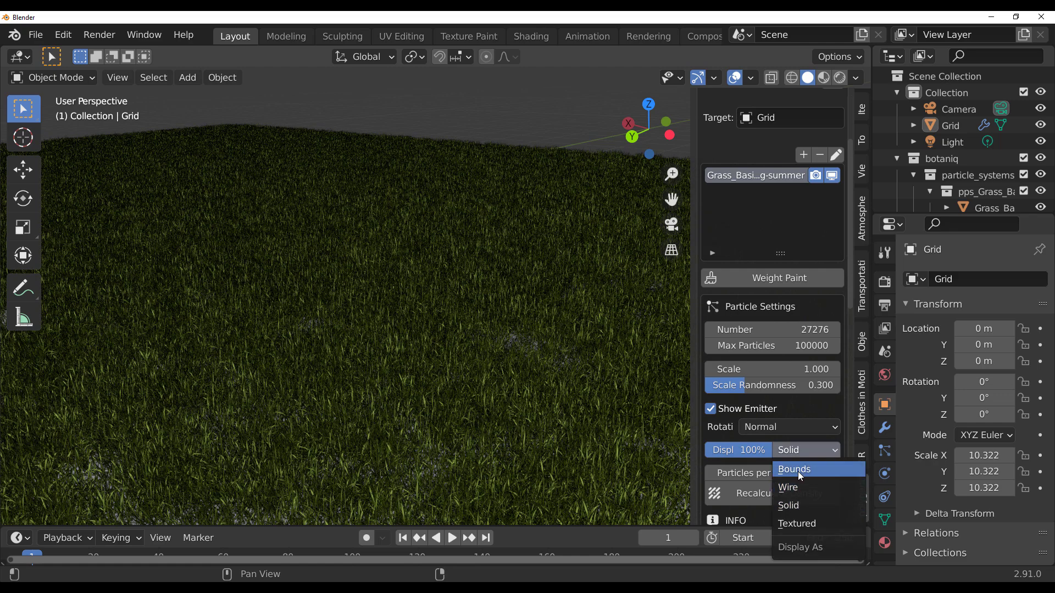
{"action": "left_click", "coordinate": [798, 470]}
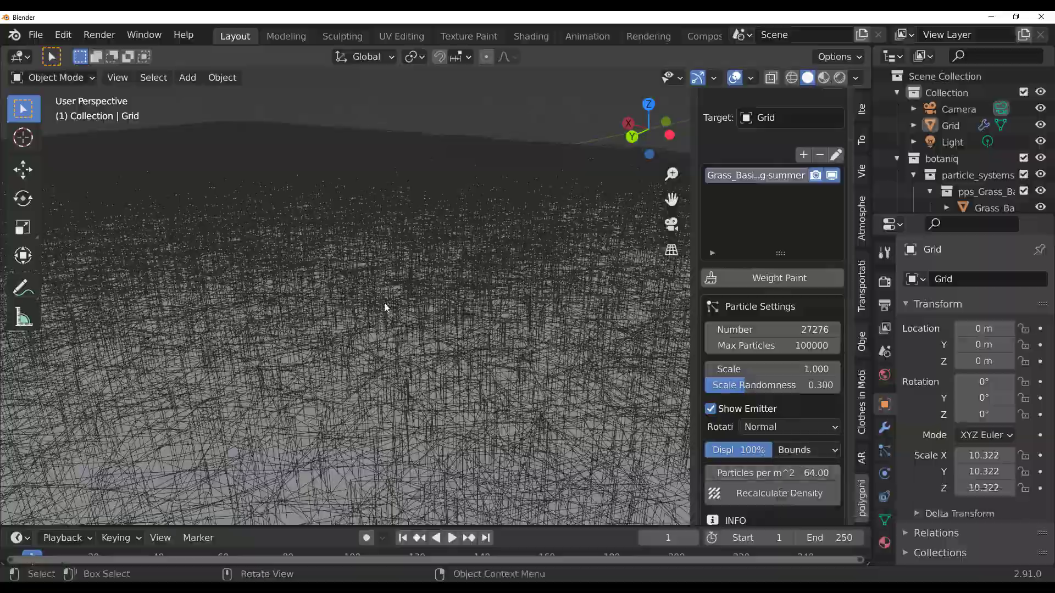
{"action": "middle_click_drag", "start_coordinate": [388, 306], "coordinate": [478, 394]}
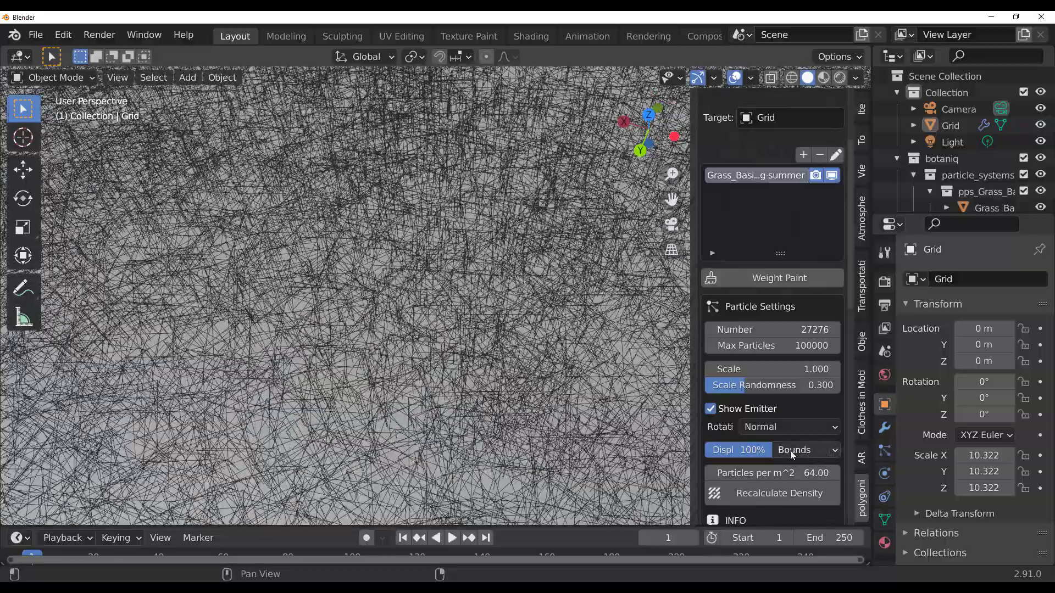
{"action": "left_click", "coordinate": [802, 450]}
{"action": "left_click", "coordinate": [797, 524]}
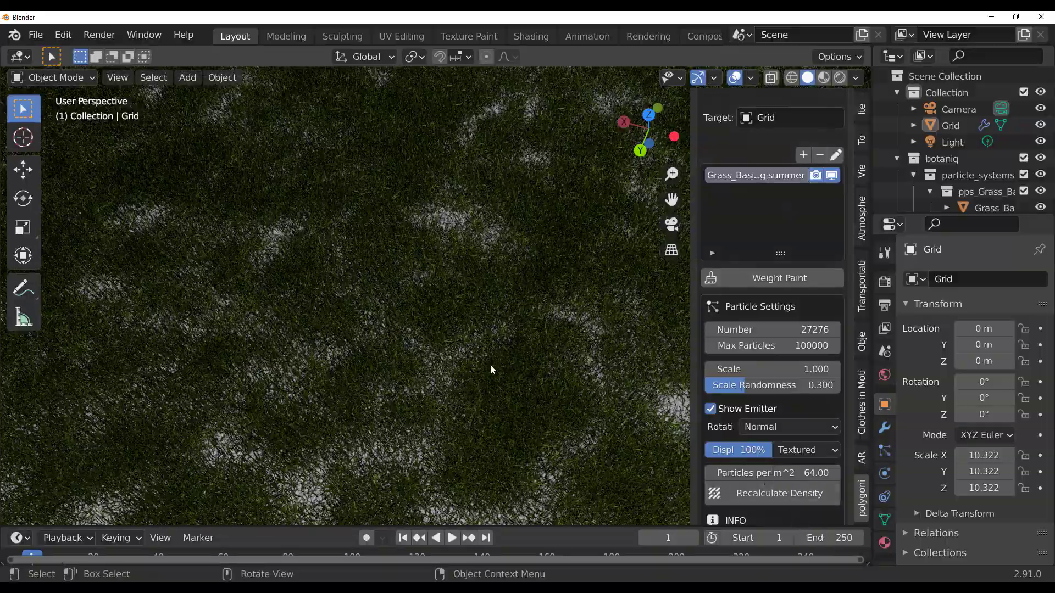
{"action": "middle_click_drag", "start_coordinate": [490, 364], "coordinate": [503, 333]}
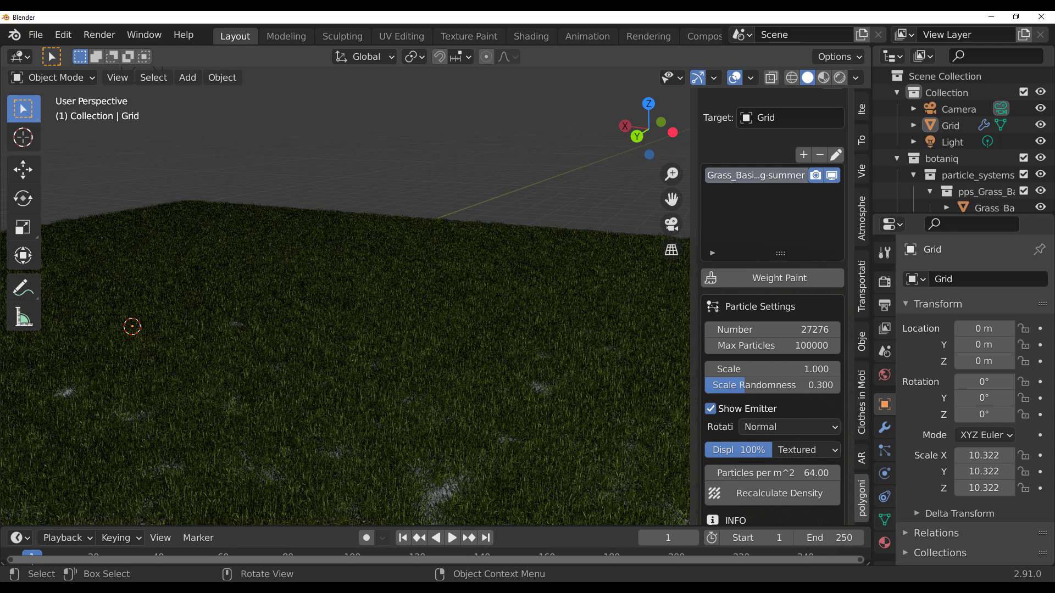
{"action": "middle_click_drag", "start_coordinate": [503, 333], "coordinate": [484, 336]}
{"action": "scroll", "coordinate": [792, 275], "scroll_direction": "up", "scroll_amount": 4}
{"action": "left_click", "coordinate": [802, 243]}
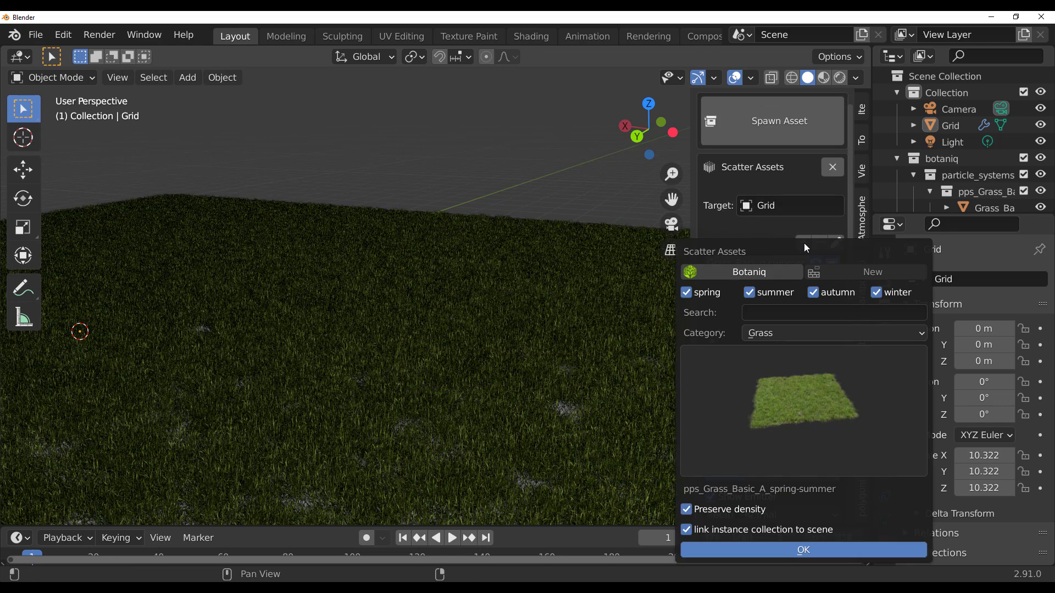
{"action": "left_click", "coordinate": [758, 226]}
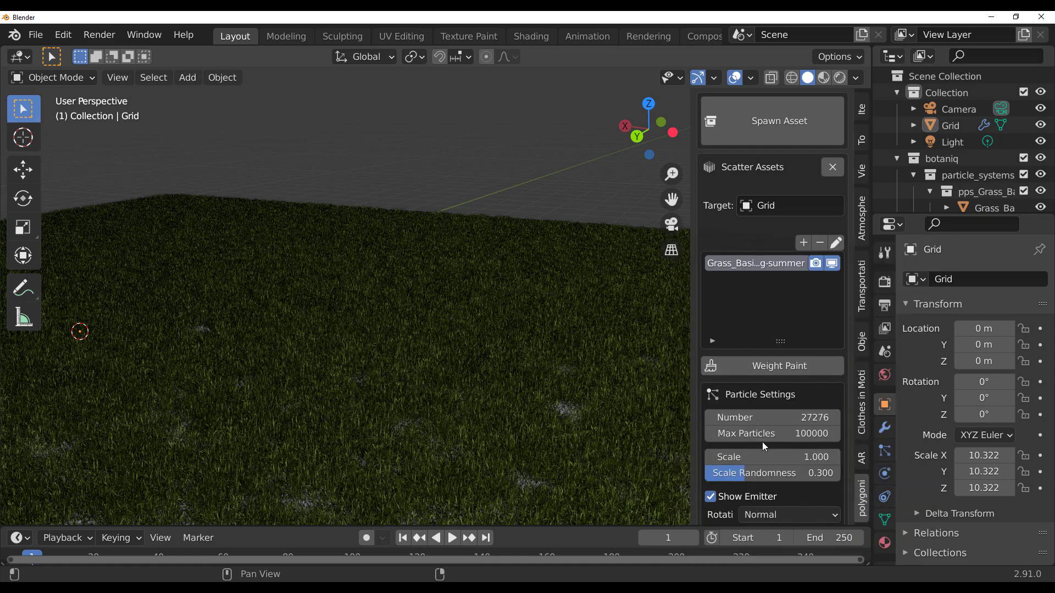
Step: Append Sunflower (A) from the flowers category to the grass particle system's objects with a count of 1
{"action": "scroll", "coordinate": [413, 413], "scroll_direction": "down", "scroll_amount": 7}
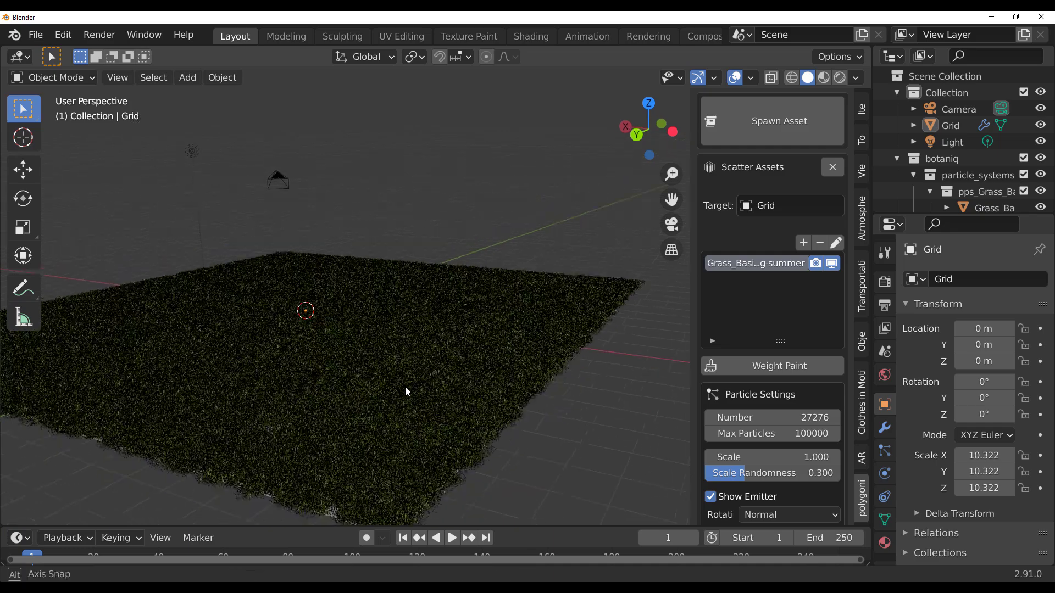
{"action": "scroll", "coordinate": [786, 434], "scroll_direction": "down", "scroll_amount": 10}
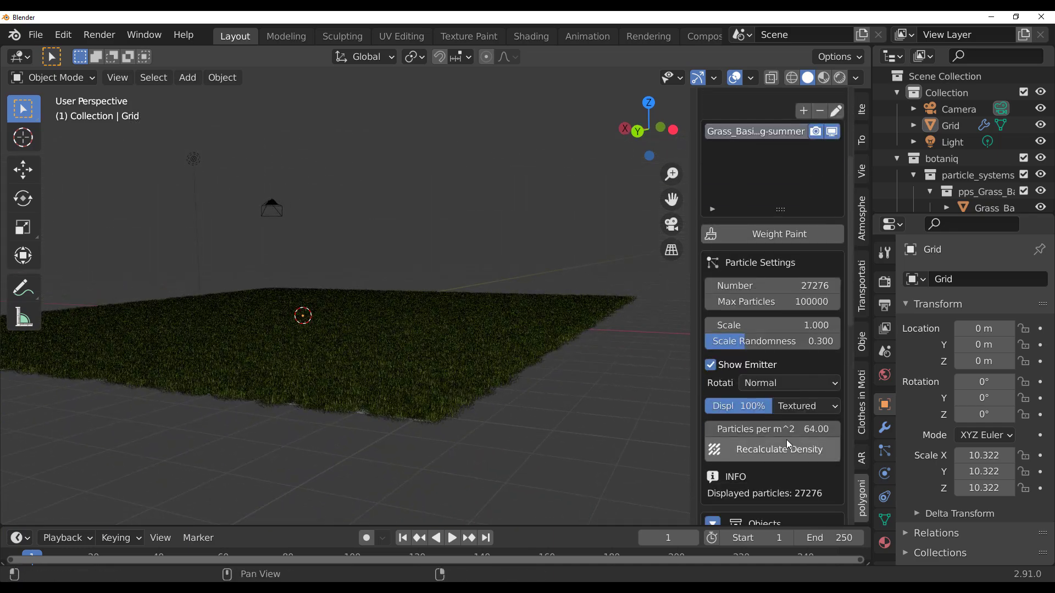
{"action": "scroll", "coordinate": [789, 444], "scroll_direction": "down", "scroll_amount": 4}
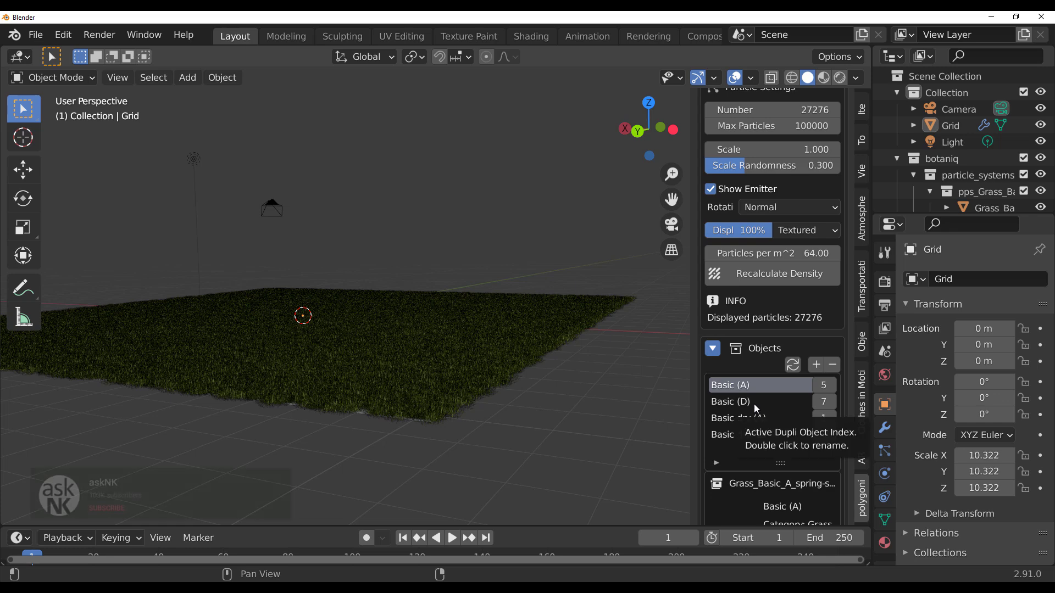
{"action": "left_click", "coordinate": [816, 365]}
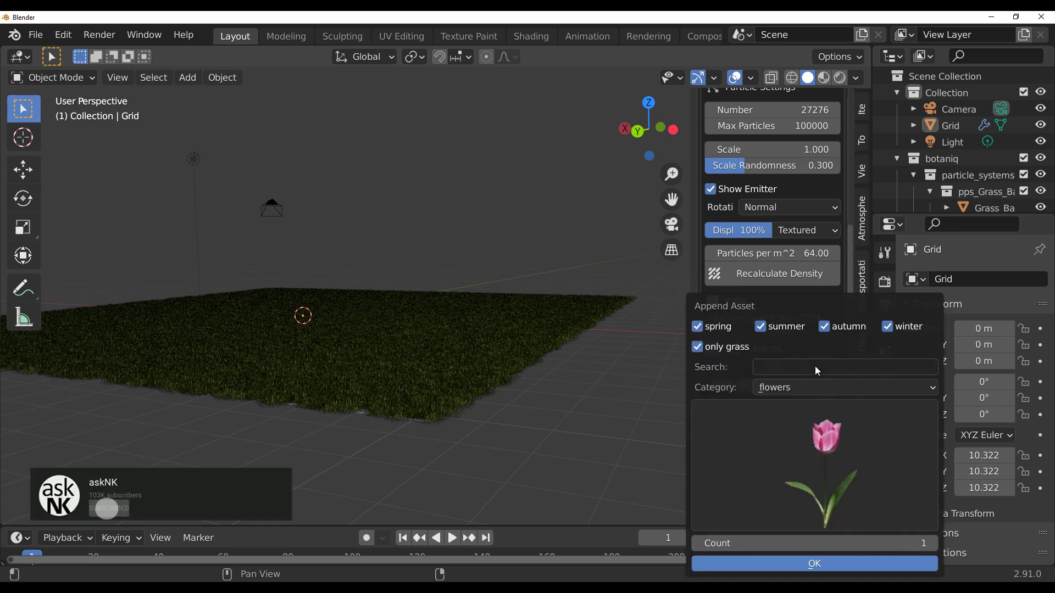
{"action": "left_click", "coordinate": [825, 387]}
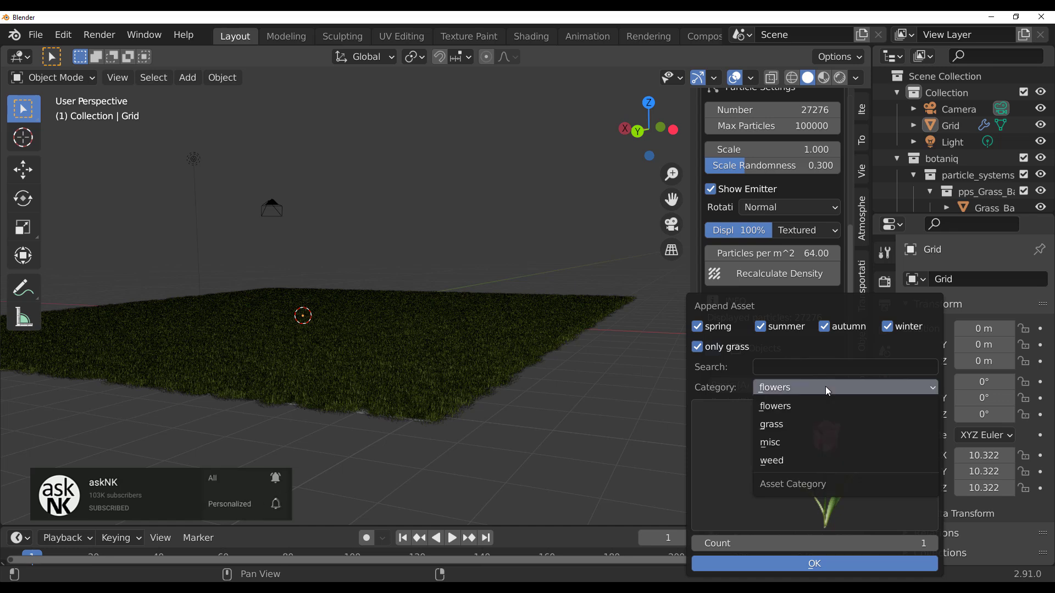
{"action": "left_click", "coordinate": [803, 407]}
{"action": "left_click", "coordinate": [816, 454]}
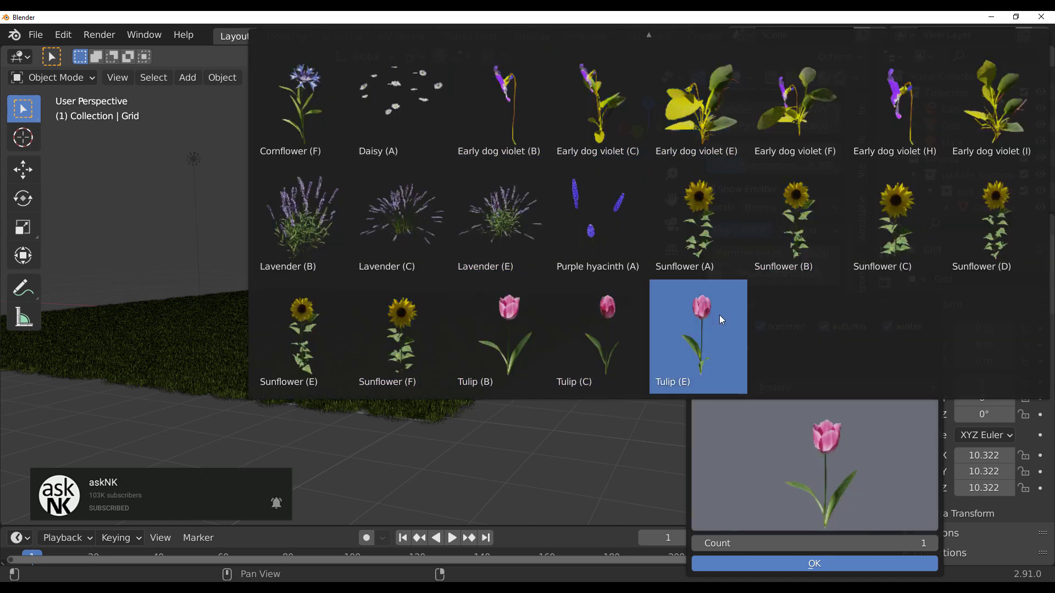
{"action": "left_click", "coordinate": [684, 226]}
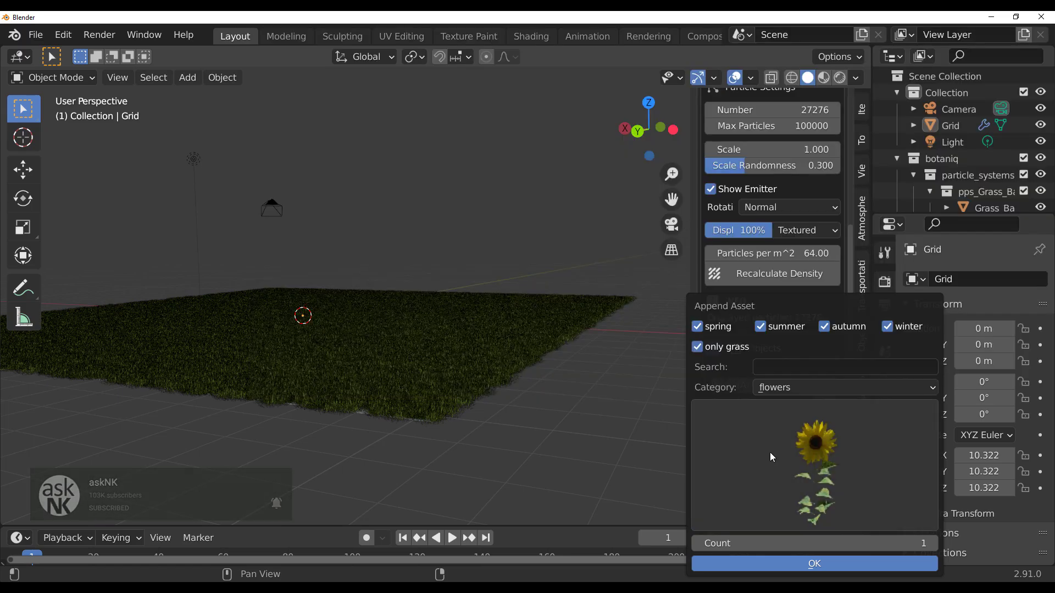
{"action": "left_click", "coordinate": [786, 563]}
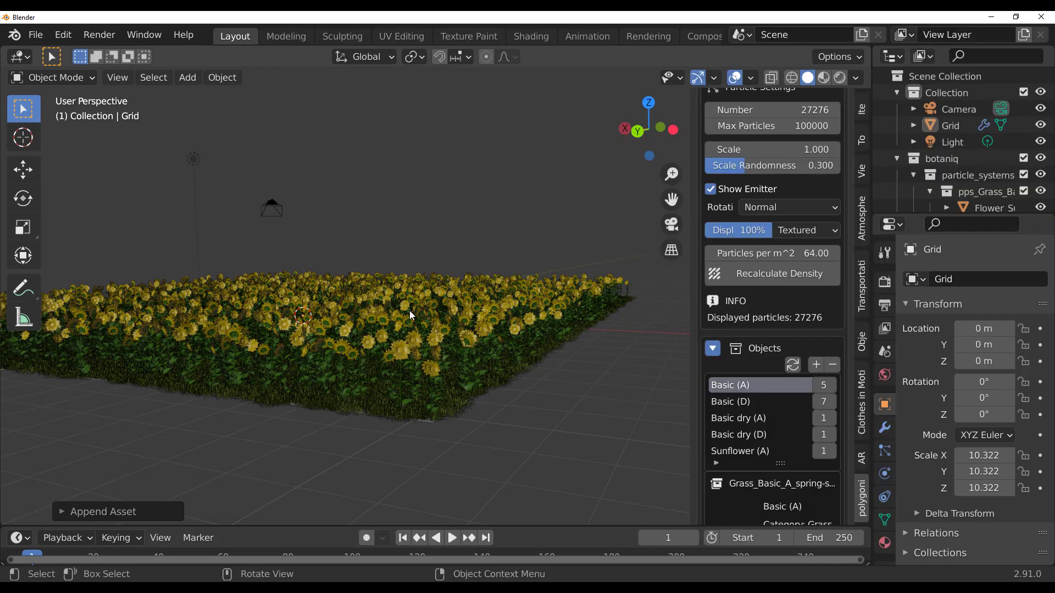
Step: Increase the Sunflower (A) count in the particle system to 47
{"action": "middle_click_drag", "start_coordinate": [410, 311], "coordinate": [459, 315]}
{"action": "scroll", "coordinate": [434, 371], "scroll_direction": "up", "scroll_amount": 5}
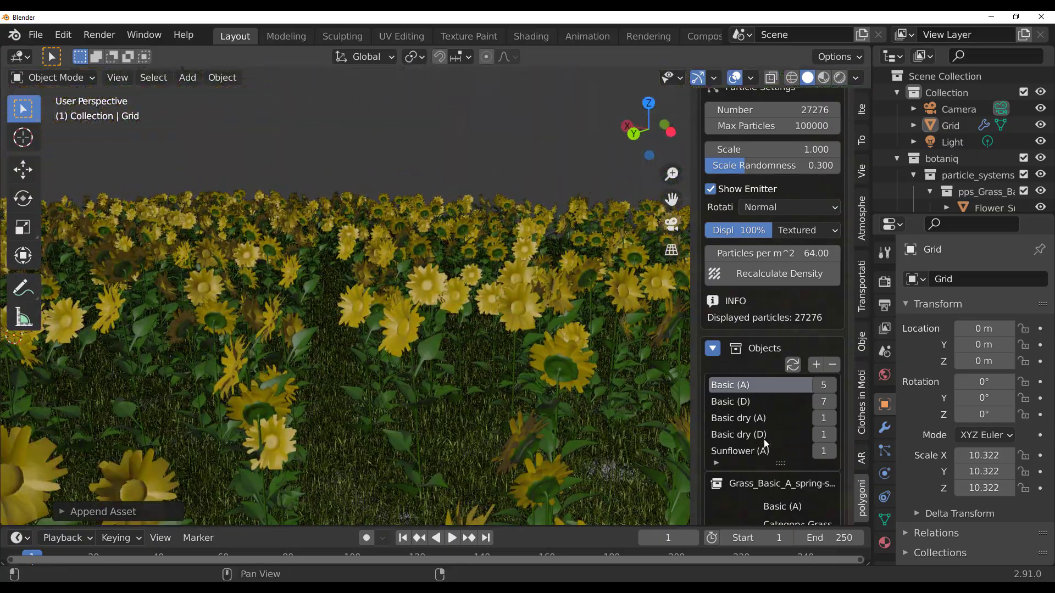
{"action": "scroll", "coordinate": [766, 444], "scroll_direction": "down", "scroll_amount": 5}
{"action": "left_click", "coordinate": [738, 320]}
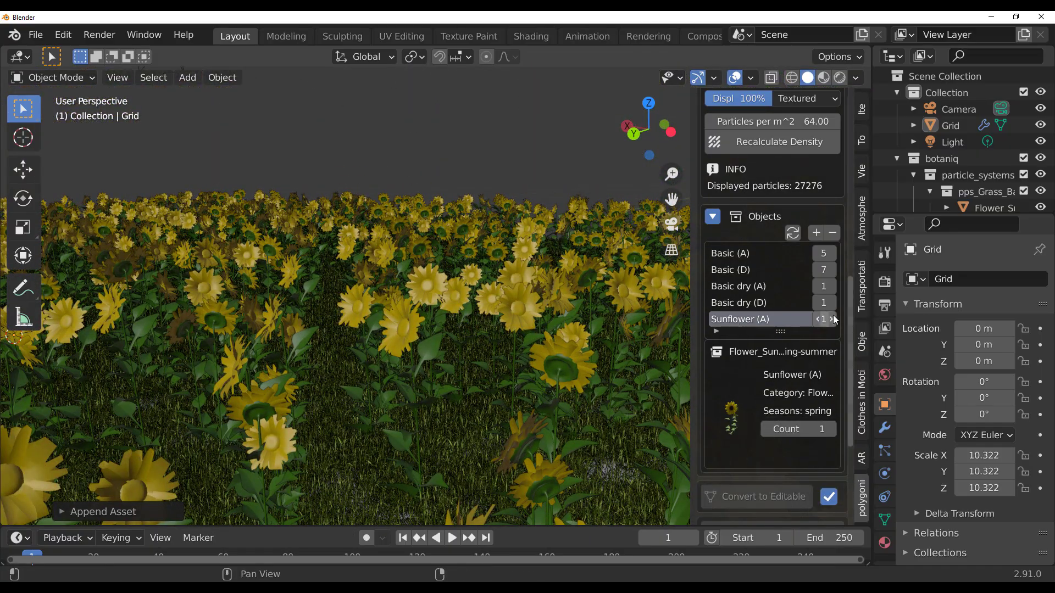
{"action": "left_click_drag", "start_coordinate": [800, 431], "coordinate": [828, 432]}
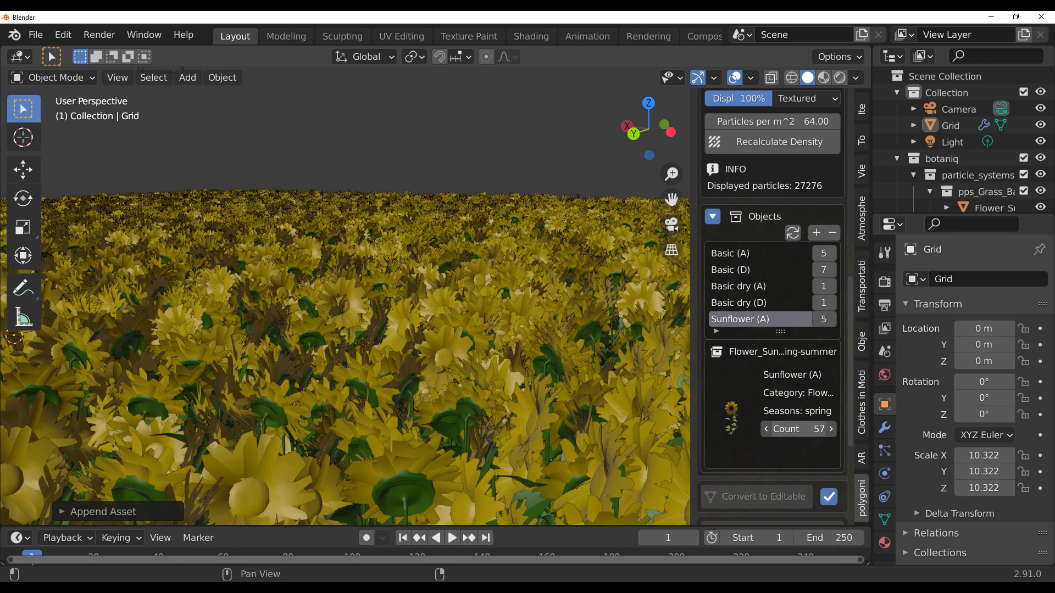
Step: Select the grid and scale it up uniformly by about 3.7, to a scale of about 38.35
{"action": "scroll", "coordinate": [791, 430], "scroll_direction": "down", "scroll_amount": 7}
{"action": "scroll", "coordinate": [618, 379], "scroll_direction": "down", "scroll_amount": 1}
{"action": "scroll", "coordinate": [560, 344], "scroll_direction": "down", "scroll_amount": 4}
{"action": "middle_click_drag", "start_coordinate": [356, 380], "coordinate": [359, 236]}
{"action": "left_click", "coordinate": [359, 236]}
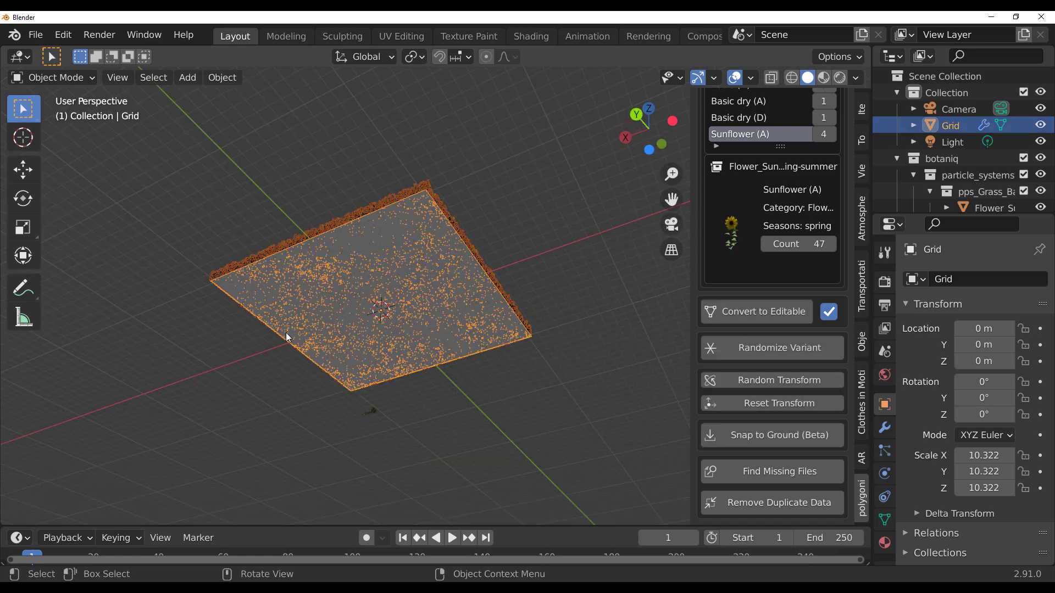
{"action": "middle_click_drag", "start_coordinate": [256, 205], "coordinate": [350, 340]}
{"action": "scroll", "coordinate": [350, 343], "scroll_direction": "down", "scroll_amount": 4}
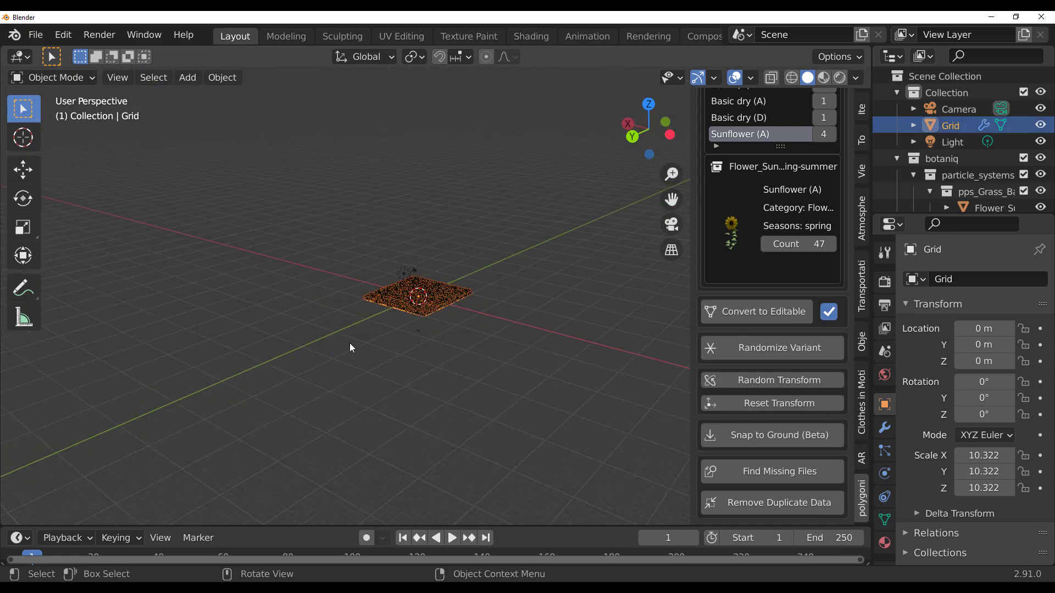
{"action": "key", "text": "s"}
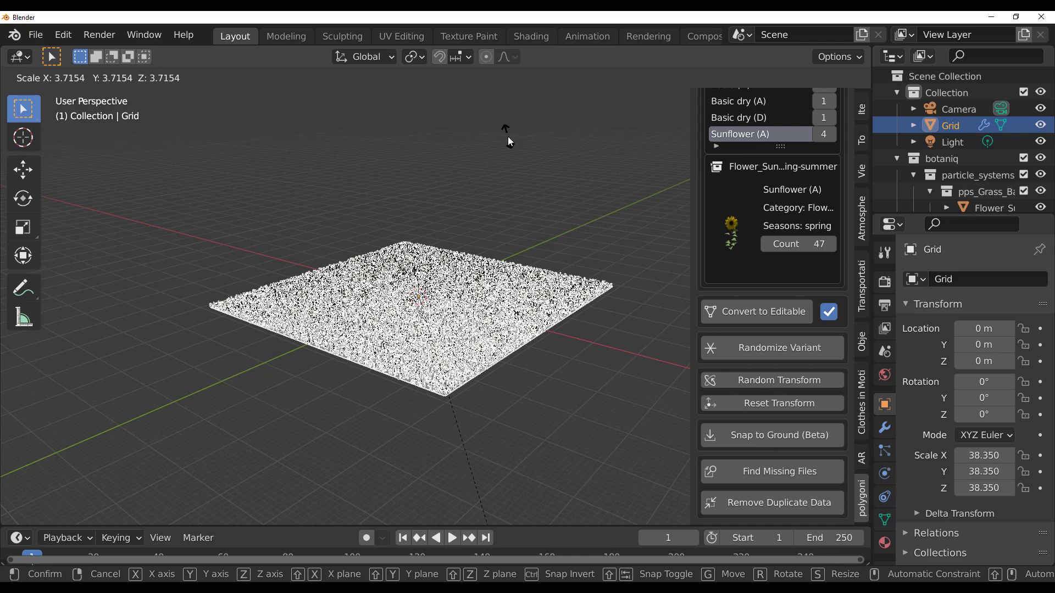
{"action": "left_click", "coordinate": [508, 138]}
Step: Deselect the grid and examine the sunflower and grass distribution from above and at ground level
{"action": "middle_click_drag", "start_coordinate": [538, 182], "coordinate": [488, 255]}
{"action": "scroll", "coordinate": [488, 254], "scroll_direction": "up", "scroll_amount": 10}
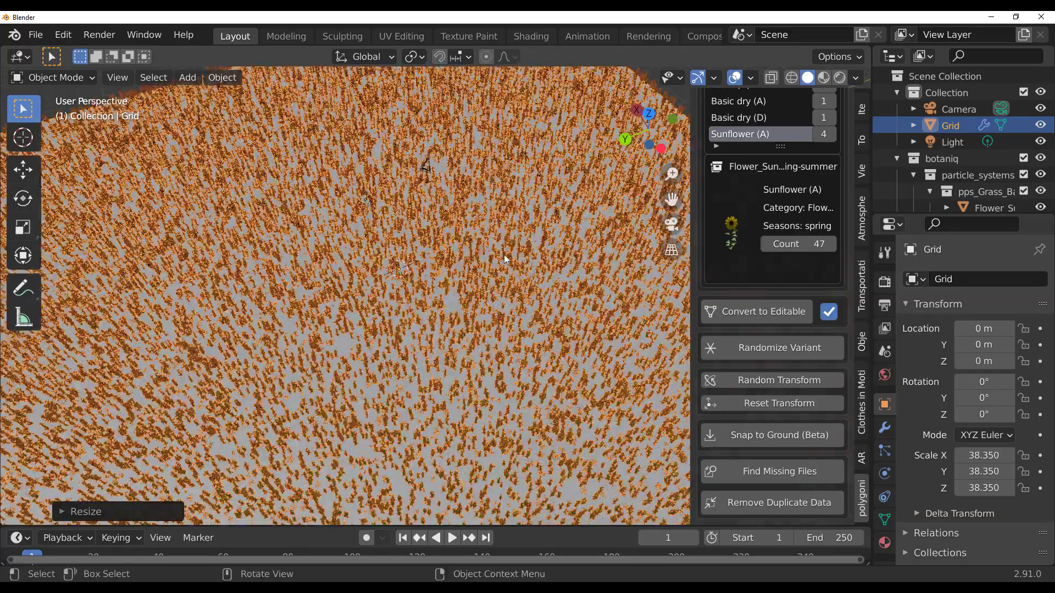
{"action": "scroll", "coordinate": [541, 206], "scroll_direction": "down", "scroll_amount": 10}
{"action": "left_click_drag", "start_coordinate": [618, 164], "coordinate": [581, 203]}
{"action": "middle_click_drag", "start_coordinate": [516, 285], "coordinate": [510, 254]}
{"action": "scroll", "coordinate": [440, 331], "scroll_direction": "up", "scroll_amount": 9}
{"action": "middle_click_drag", "start_coordinate": [450, 334], "coordinate": [471, 288]}
{"action": "scroll", "coordinate": [763, 267], "scroll_direction": "up", "scroll_amount": 6}
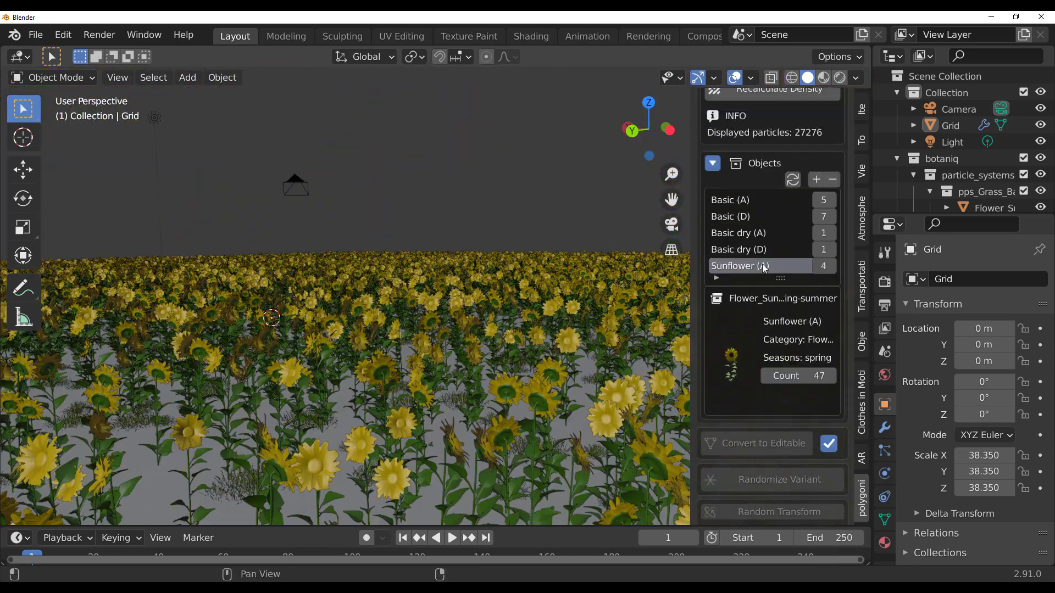
Step: Lower the Sunflower (A) count to 0, then raise it to 1
{"action": "left_click_drag", "start_coordinate": [801, 376], "coordinate": [761, 375]}
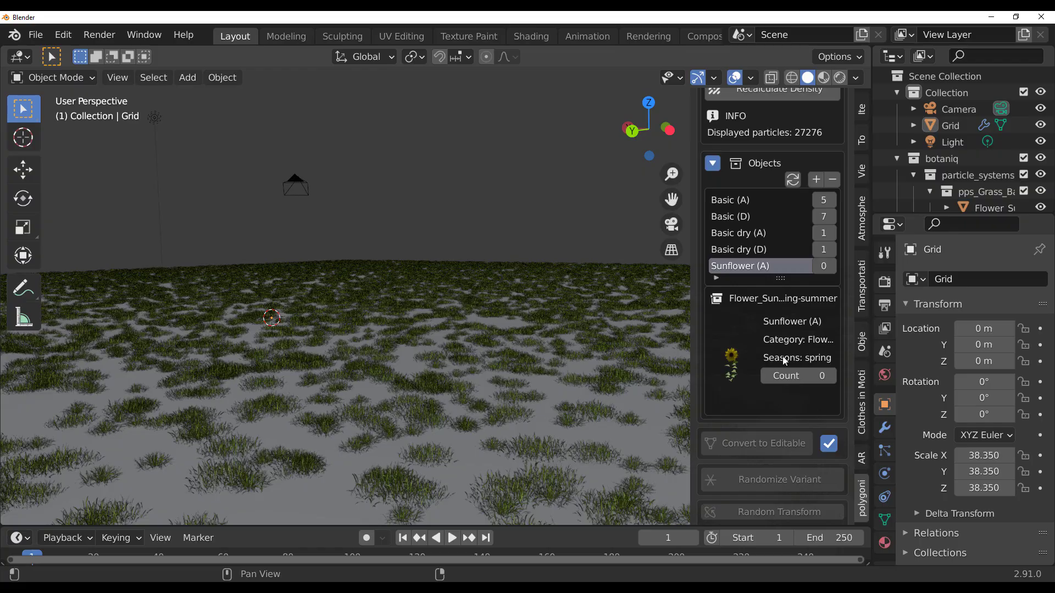
{"action": "left_click", "coordinate": [834, 376]}
{"action": "middle_click_drag", "start_coordinate": [429, 361], "coordinate": [328, 305]}
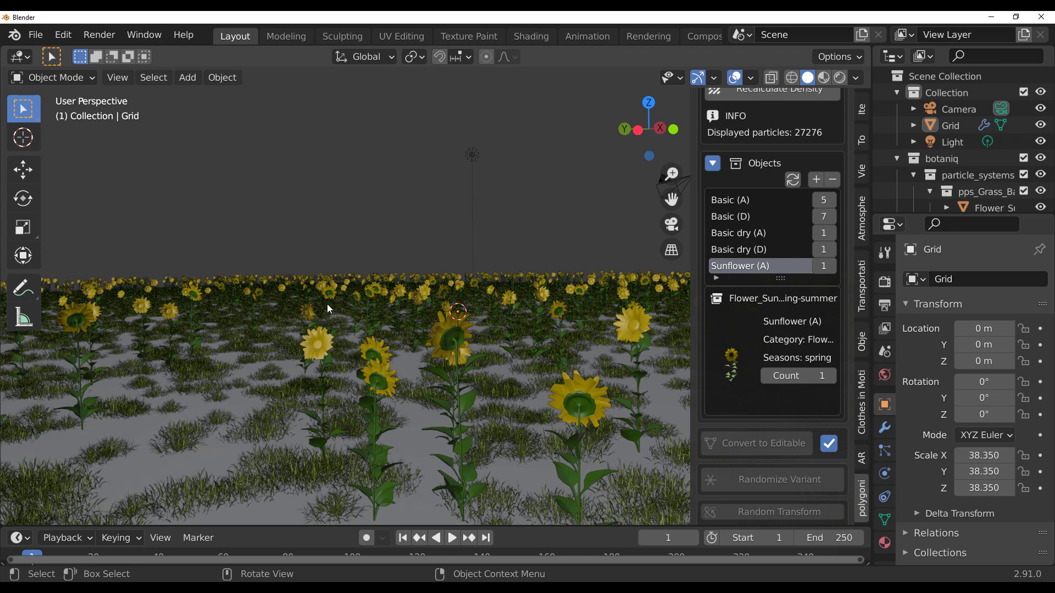
Step: Set the particle system's scale randomness to 0.929 and its scale to 1.370
{"action": "scroll", "coordinate": [772, 324], "scroll_direction": "up", "scroll_amount": 10}
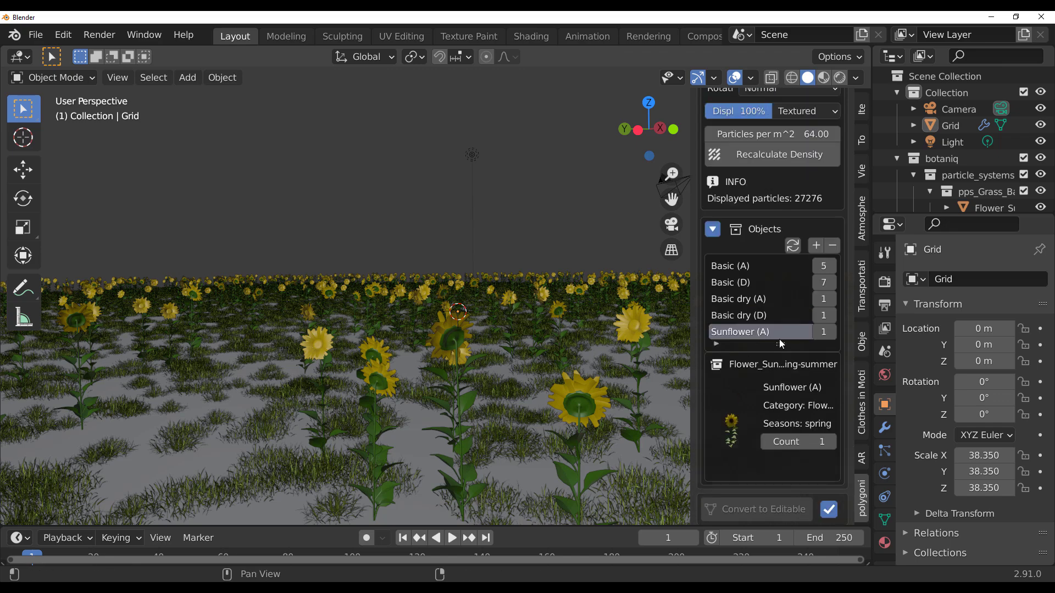
{"action": "scroll", "coordinate": [748, 274], "scroll_direction": "up", "scroll_amount": 4}
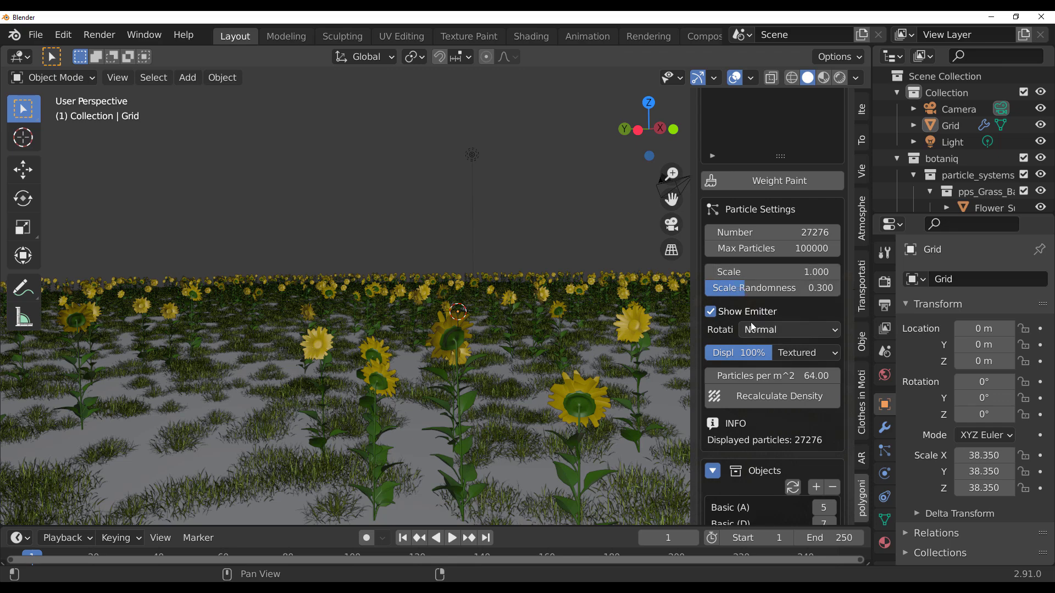
{"action": "left_click_drag", "start_coordinate": [740, 288], "coordinate": [830, 288]}
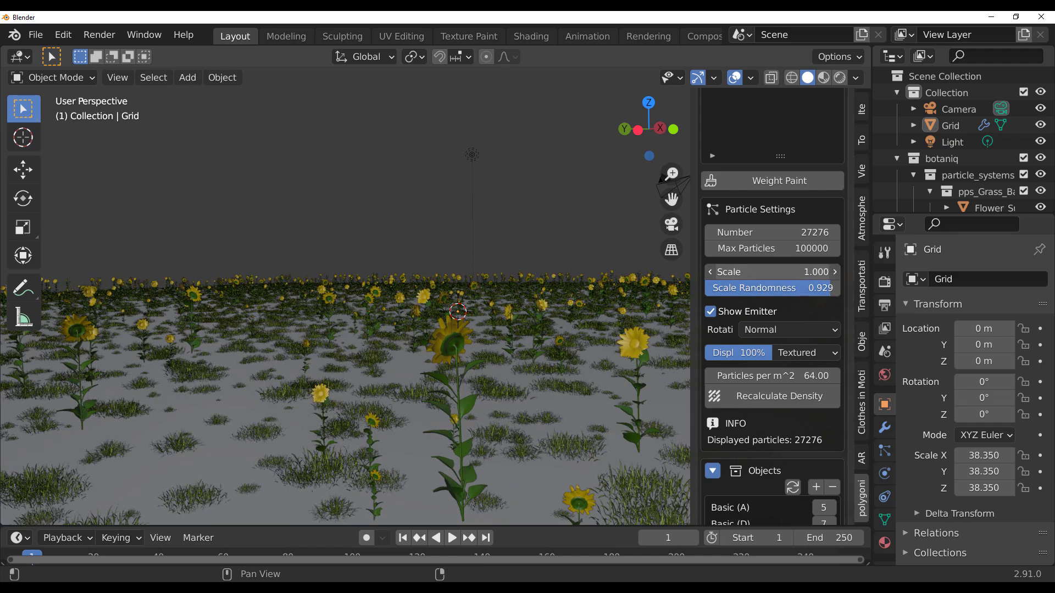
{"action": "left_click_drag", "start_coordinate": [770, 272], "coordinate": [798, 272]}
{"action": "middle_click_drag", "start_coordinate": [474, 321], "coordinate": [434, 381]}
{"action": "scroll", "coordinate": [427, 381], "scroll_direction": "down", "scroll_amount": 5}
{"action": "scroll", "coordinate": [427, 381], "scroll_direction": "up", "scroll_amount": 6}
{"action": "scroll", "coordinate": [756, 443], "scroll_direction": "down", "scroll_amount": 5}
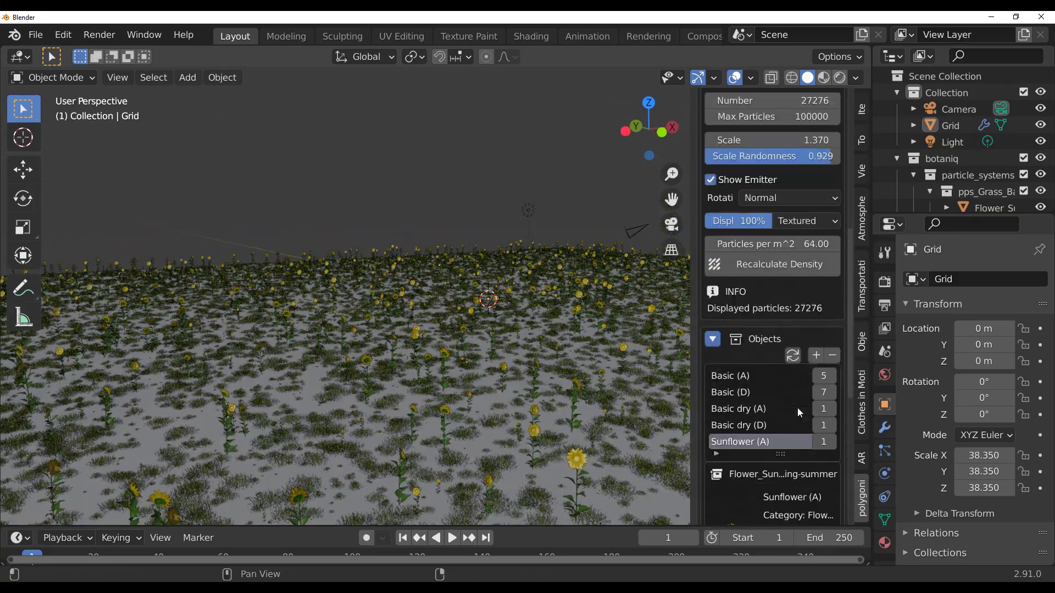
{"action": "scroll", "coordinate": [796, 408], "scroll_direction": "down", "scroll_amount": 8}
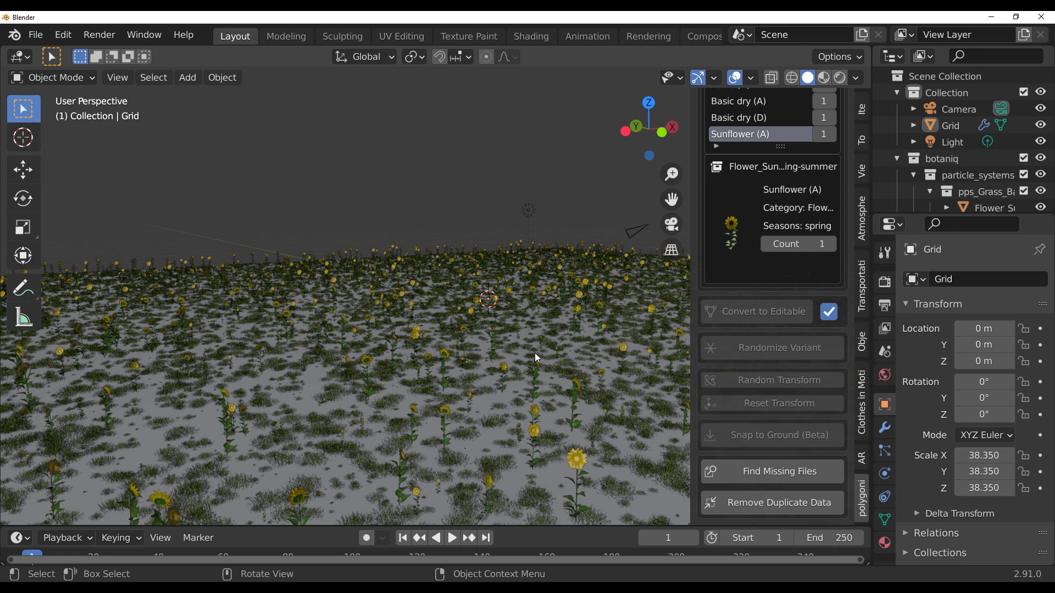
{"action": "scroll", "coordinate": [773, 423], "scroll_direction": "up", "scroll_amount": 10}
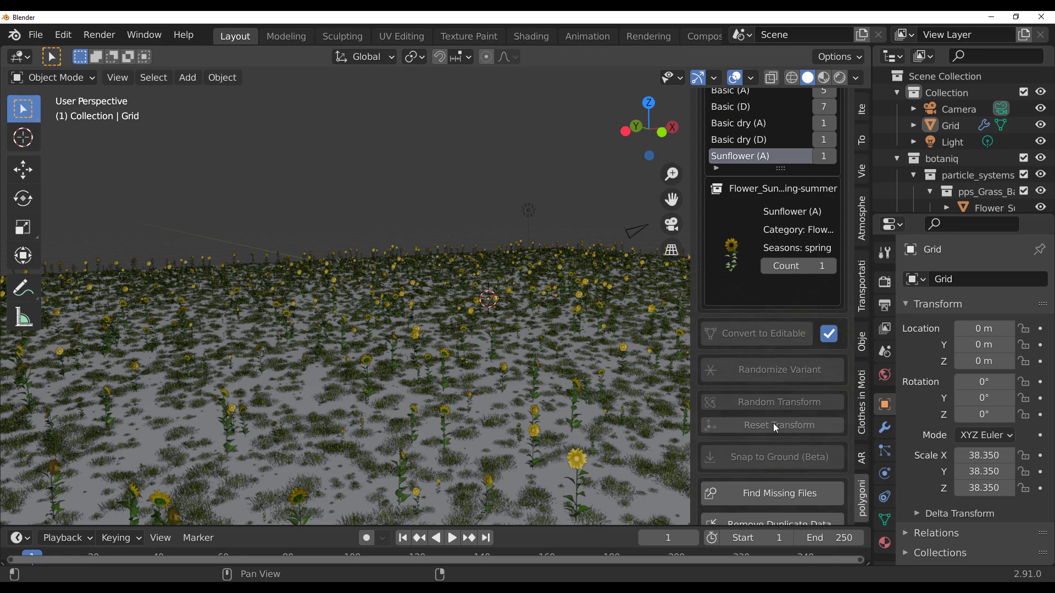
Step: Examine the grass and sunflower coverage across the whole grid from an elevated overview and a closer angle
{"action": "scroll", "coordinate": [774, 427], "scroll_direction": "up", "scroll_amount": 5}
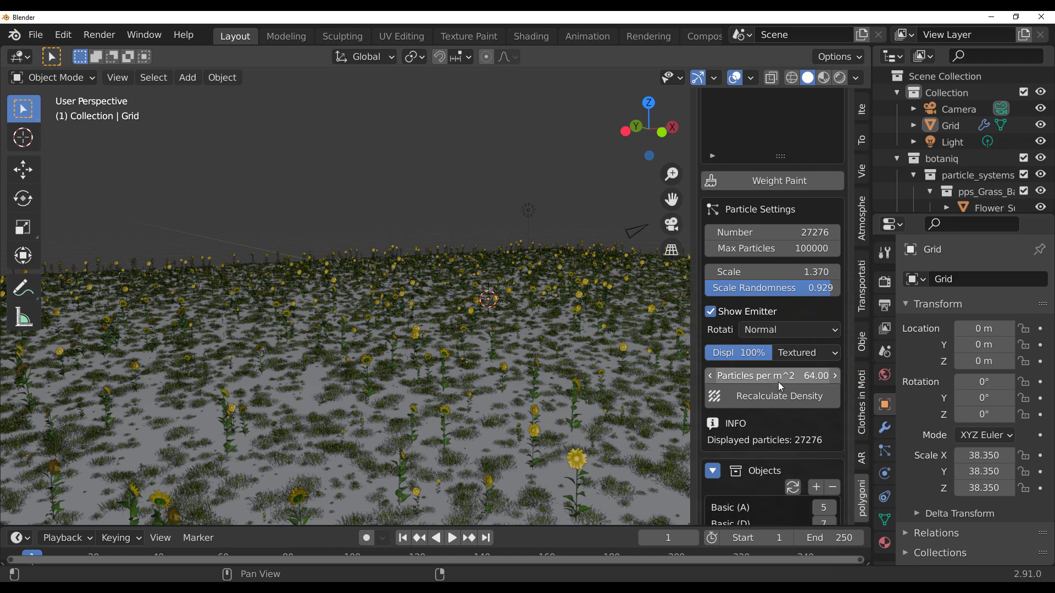
{"action": "middle_click_drag", "start_coordinate": [340, 271], "coordinate": [410, 398]}
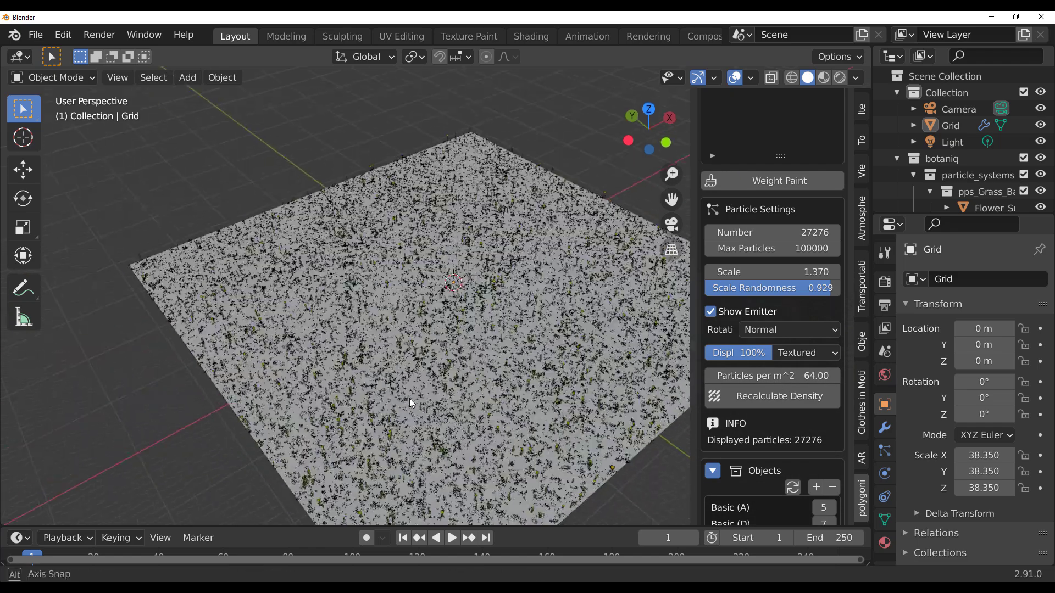
{"action": "scroll", "coordinate": [434, 362], "scroll_direction": "down", "scroll_amount": 3}
{"action": "left_click", "coordinate": [529, 361]}
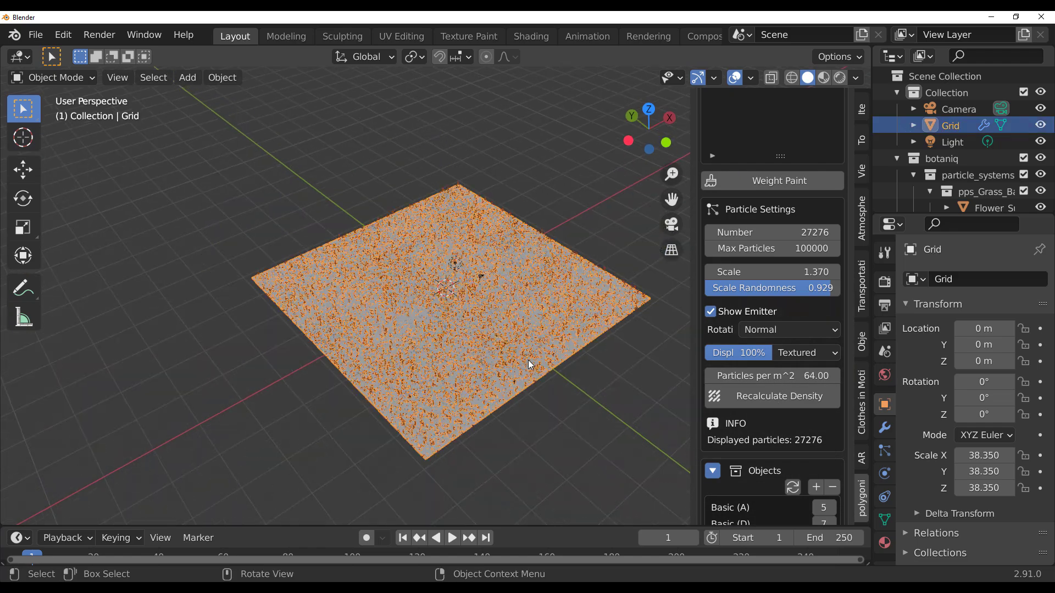
{"action": "left_click", "coordinate": [611, 445]}
{"action": "middle_click_drag", "start_coordinate": [529, 345], "coordinate": [506, 346]}
{"action": "left_click", "coordinate": [505, 333]}
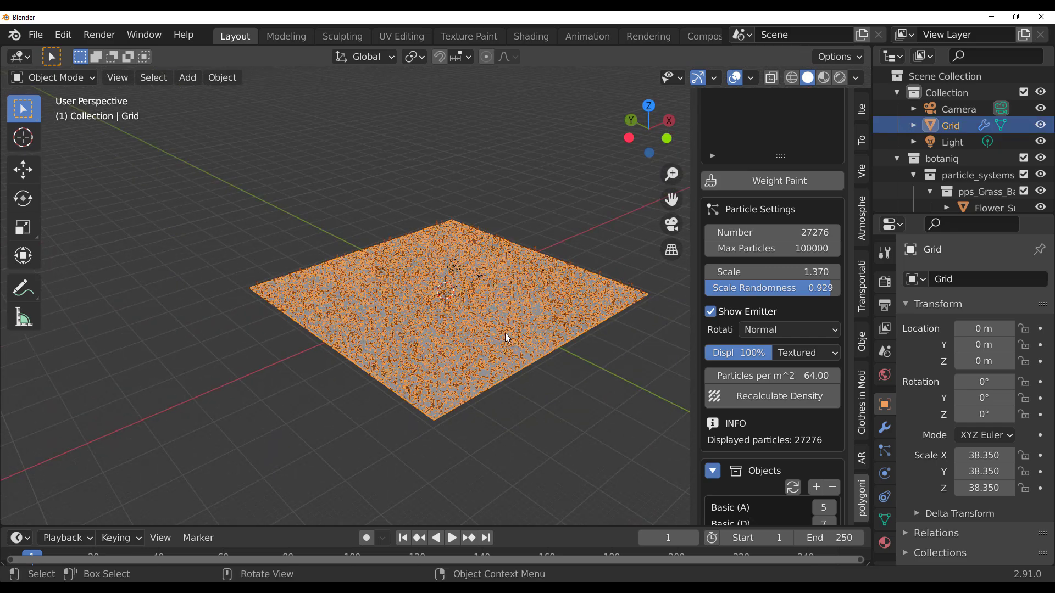
{"action": "scroll", "coordinate": [509, 330], "scroll_direction": "up", "scroll_amount": 4}
{"action": "left_click", "coordinate": [575, 182]}
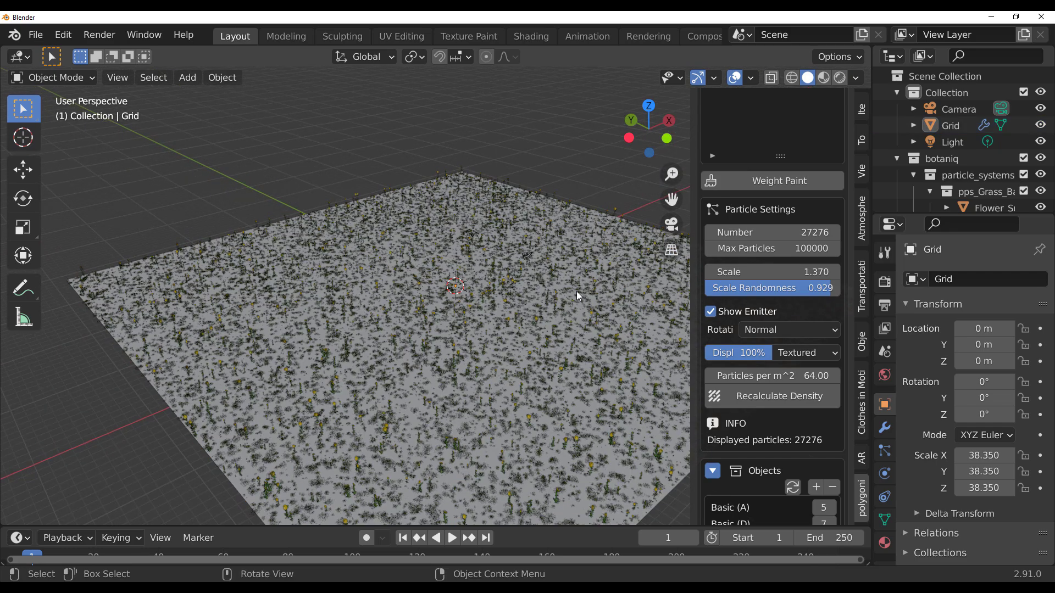
Step: Weight-paint a C-shaped patch of grass and sunflowers around the middle of the grid and recalculate the particle density
{"action": "left_click", "coordinate": [576, 291]}
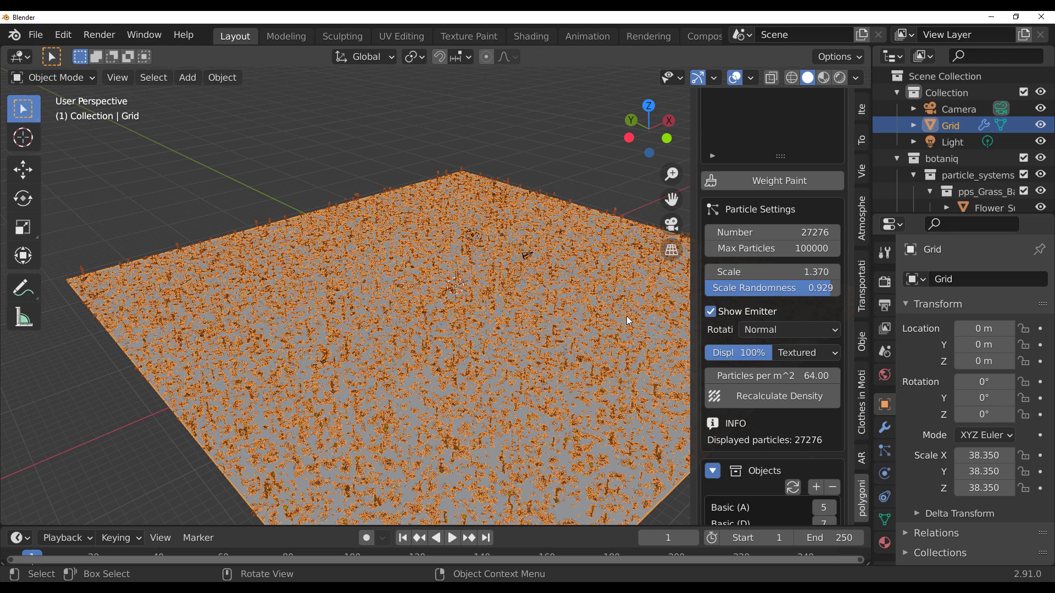
{"action": "scroll", "coordinate": [770, 294], "scroll_direction": "up", "scroll_amount": 5}
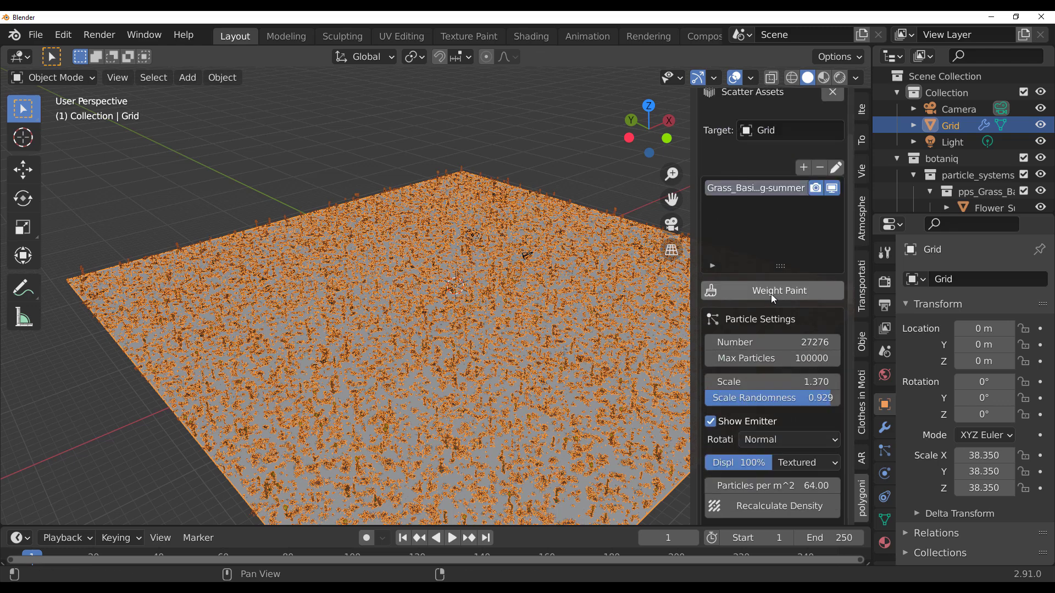
{"action": "left_click", "coordinate": [778, 296]}
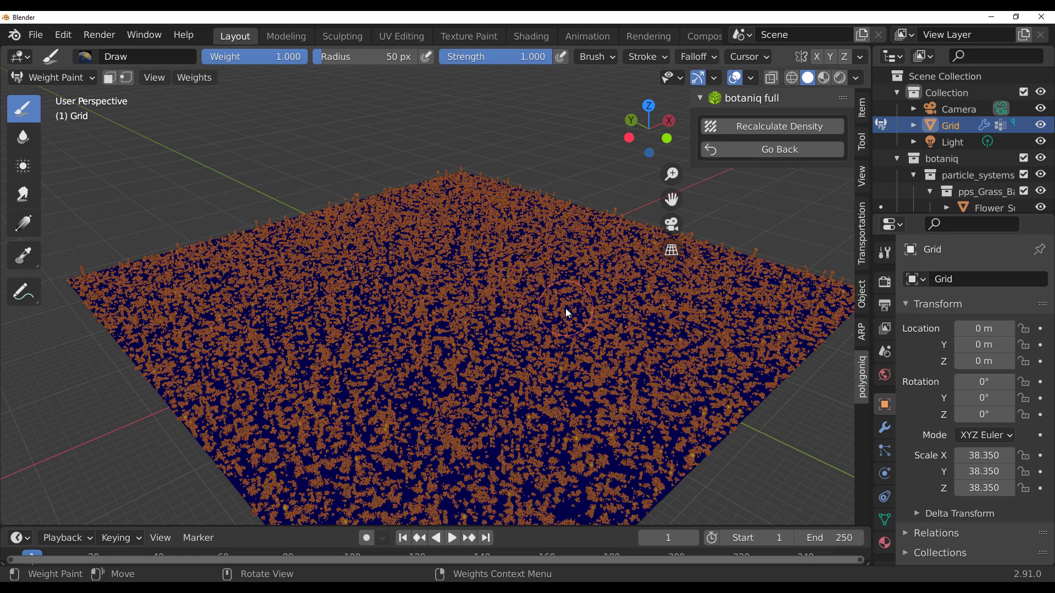
{"action": "mouse_move", "coordinate": [566, 308]}
{"action": "left_mouse_down"}
{"action": "mouse_move", "coordinate": [498, 361]}
{"action": "mouse_move", "coordinate": [537, 292]}
{"action": "mouse_move", "coordinate": [446, 288]}
{"action": "left_mouse_up"}
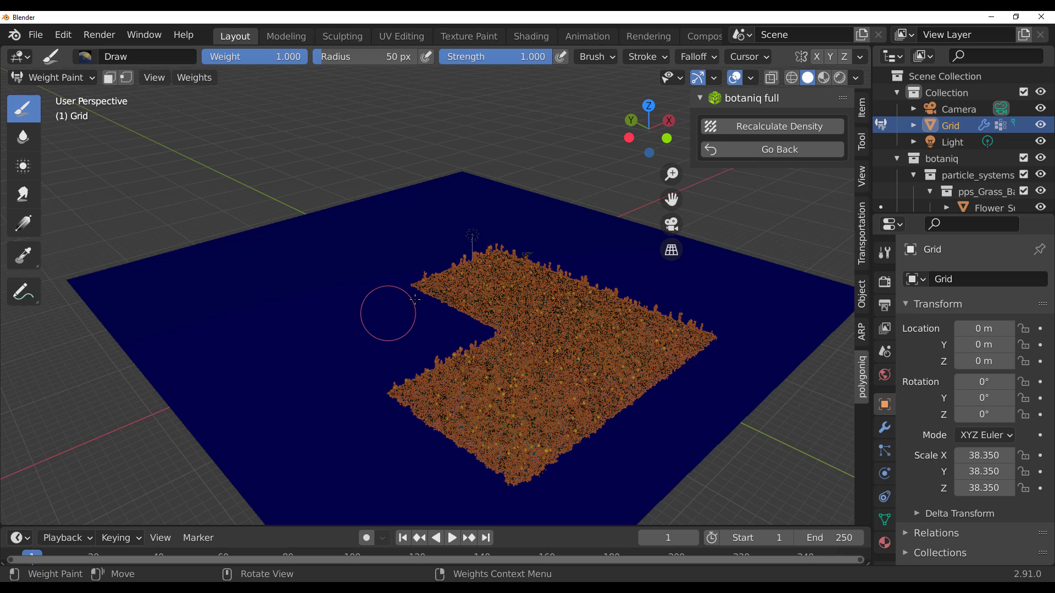
{"action": "left_click", "coordinate": [785, 129]}
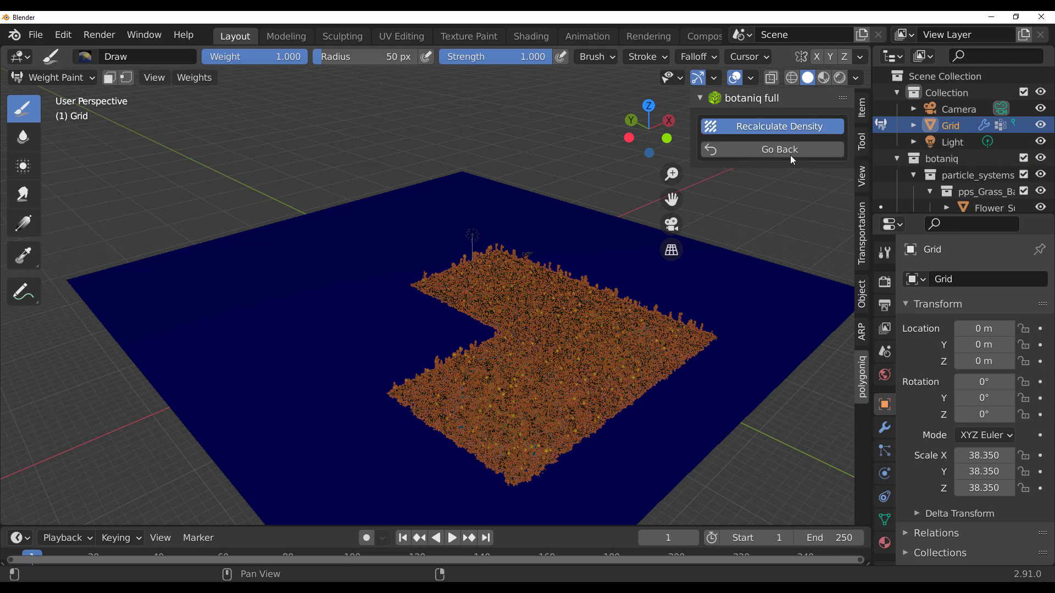
{"action": "left_click", "coordinate": [785, 153]}
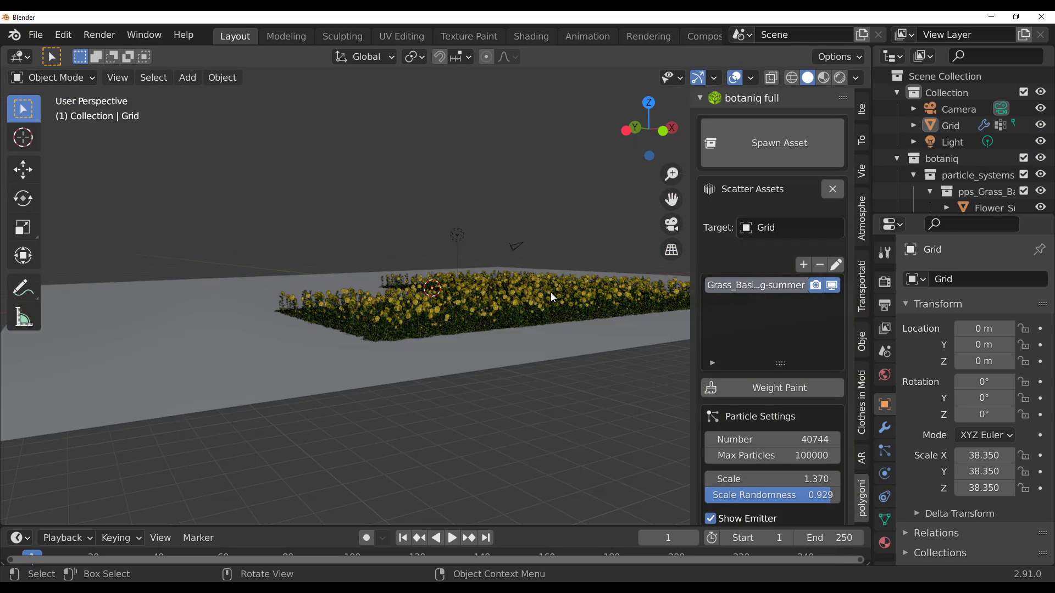
Step: Set the grass particle system's particle number to 40598
{"action": "scroll", "coordinate": [569, 296], "scroll_direction": "up", "scroll_amount": 4}
{"action": "middle_click_drag", "start_coordinate": [569, 296], "coordinate": [469, 325], "text": "shift"}
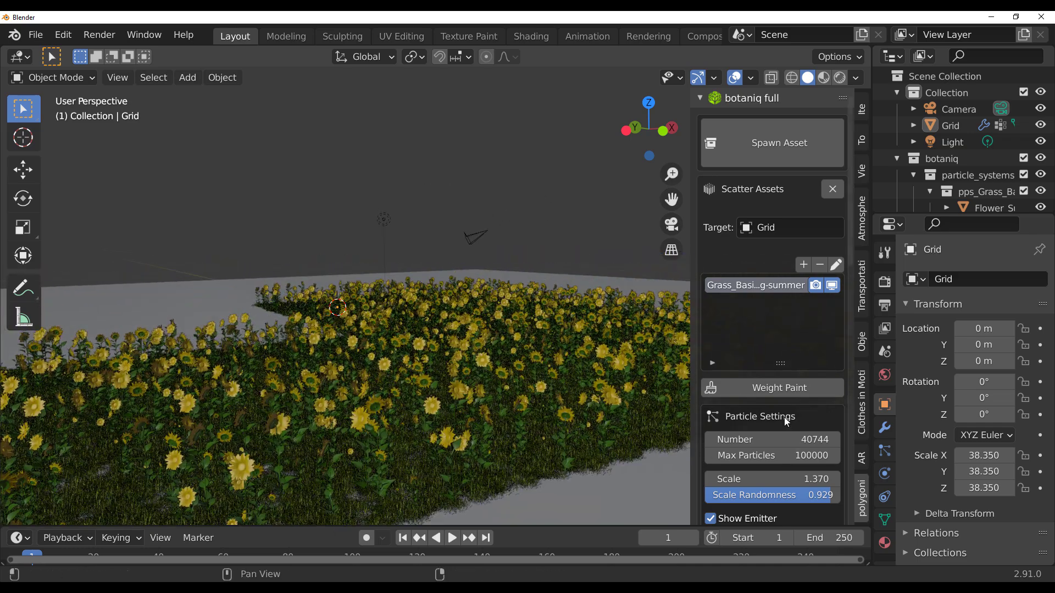
{"action": "scroll", "coordinate": [784, 417], "scroll_direction": "down", "scroll_amount": 5}
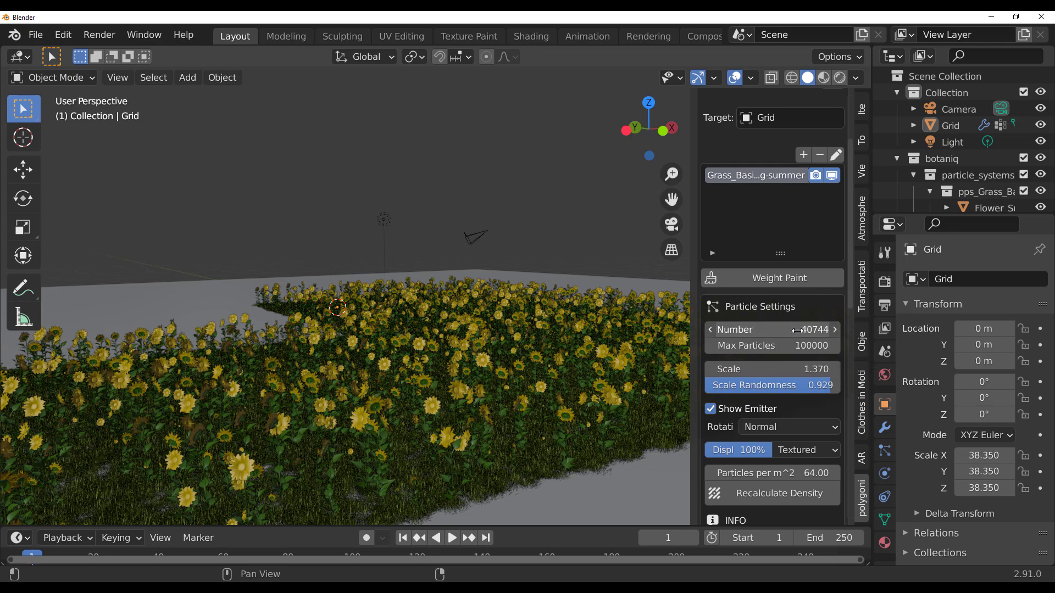
{"action": "left_click", "coordinate": [710, 330]}
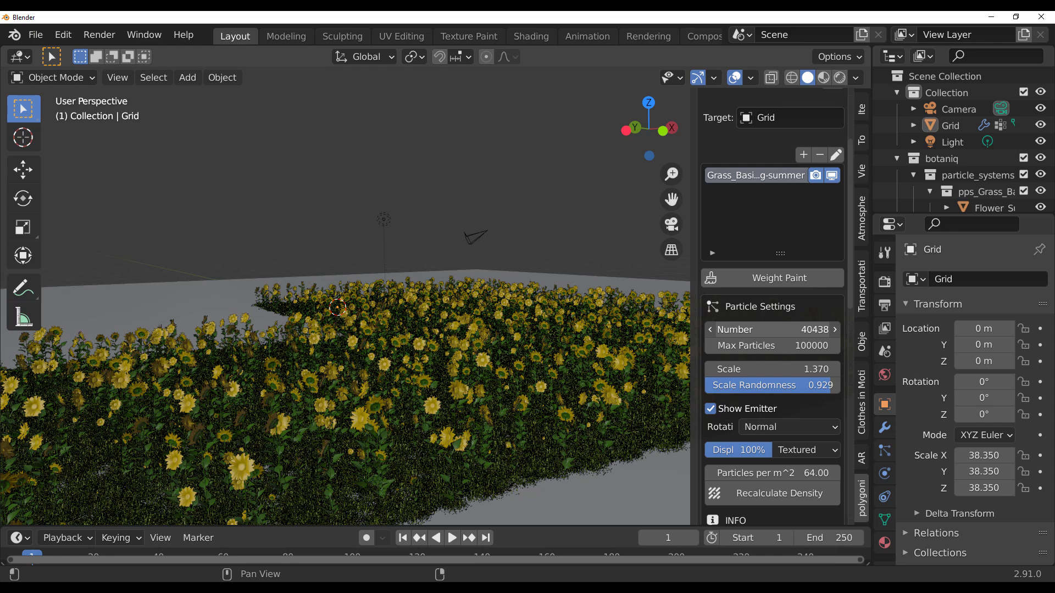
{"action": "scroll", "coordinate": [740, 401], "scroll_direction": "down", "scroll_amount": 6}
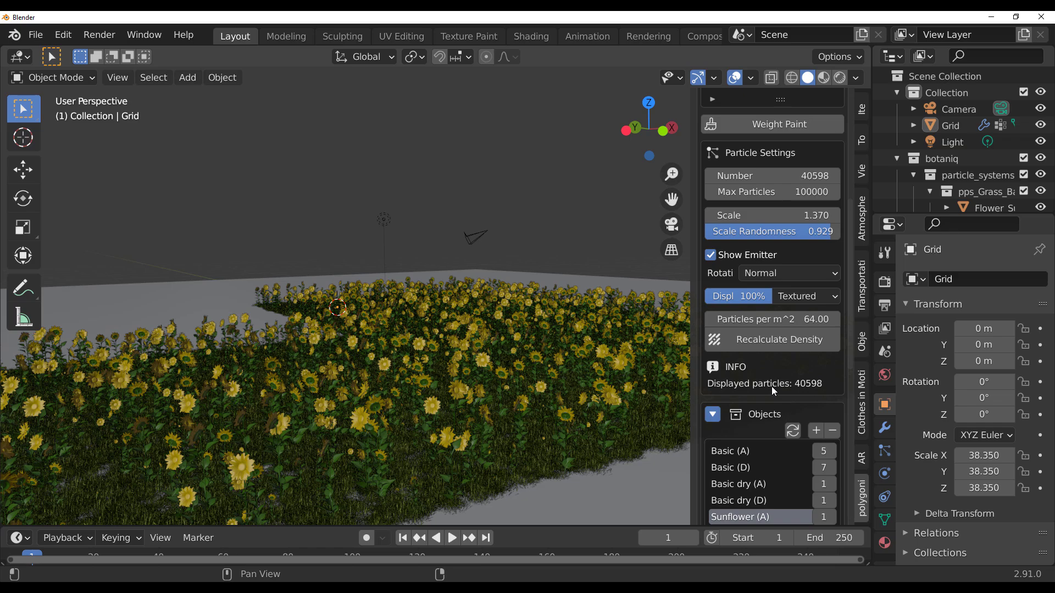
Step: Reduce the particle system's viewport display percentage to 10% and inspect the thinned sunflowers at ground level
{"action": "middle_click_drag", "start_coordinate": [492, 447], "coordinate": [431, 359]}
{"action": "scroll", "coordinate": [430, 384], "scroll_direction": "up", "scroll_amount": 3}
{"action": "scroll", "coordinate": [431, 359], "scroll_direction": "down", "scroll_amount": 5}
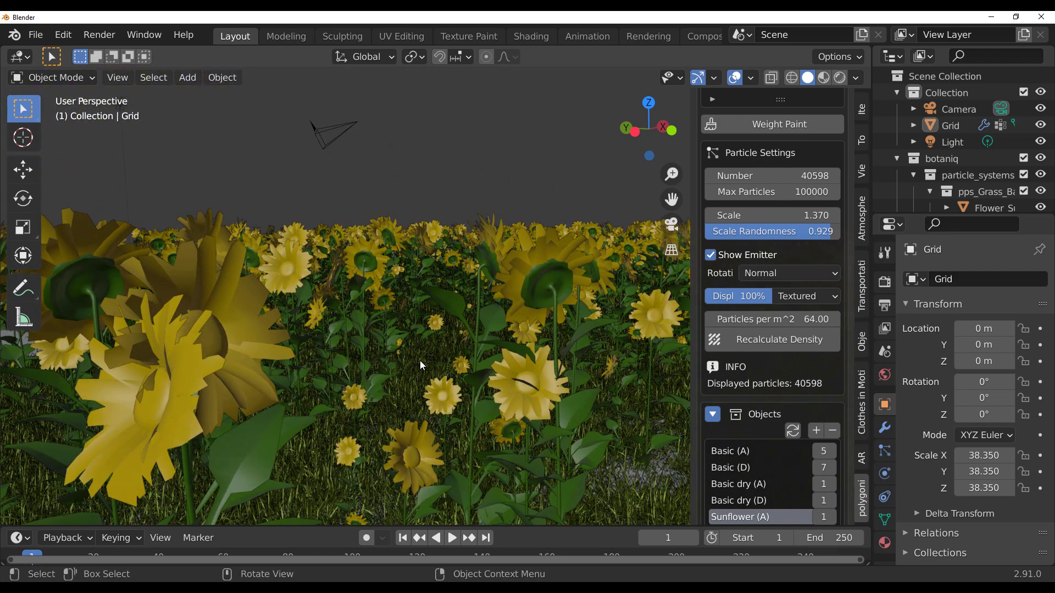
{"action": "left_click_drag", "start_coordinate": [753, 296], "coordinate": [731, 317]}
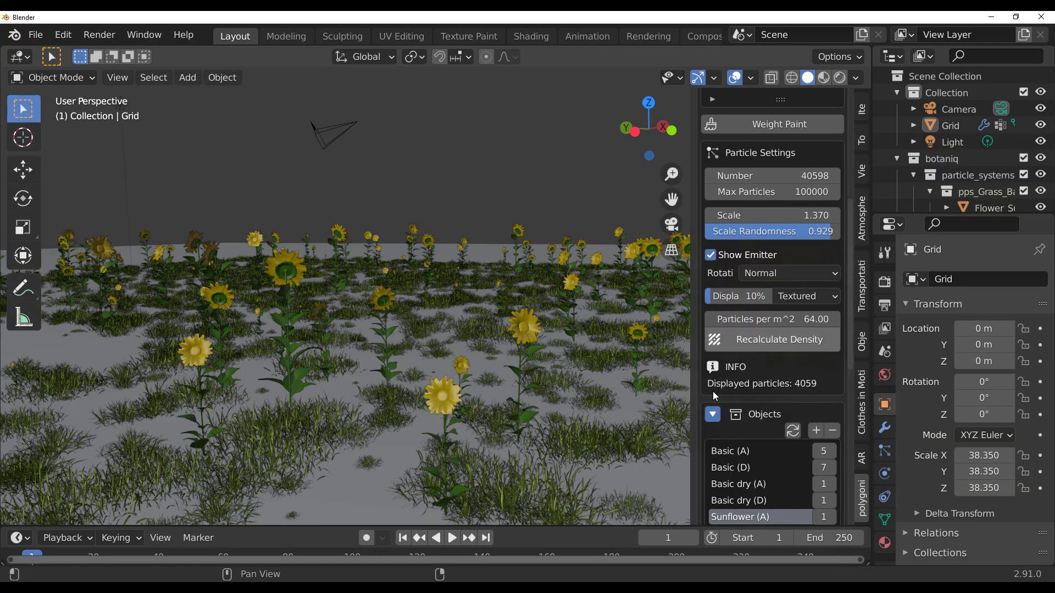
{"action": "middle_click_drag", "start_coordinate": [472, 409], "coordinate": [593, 409]}
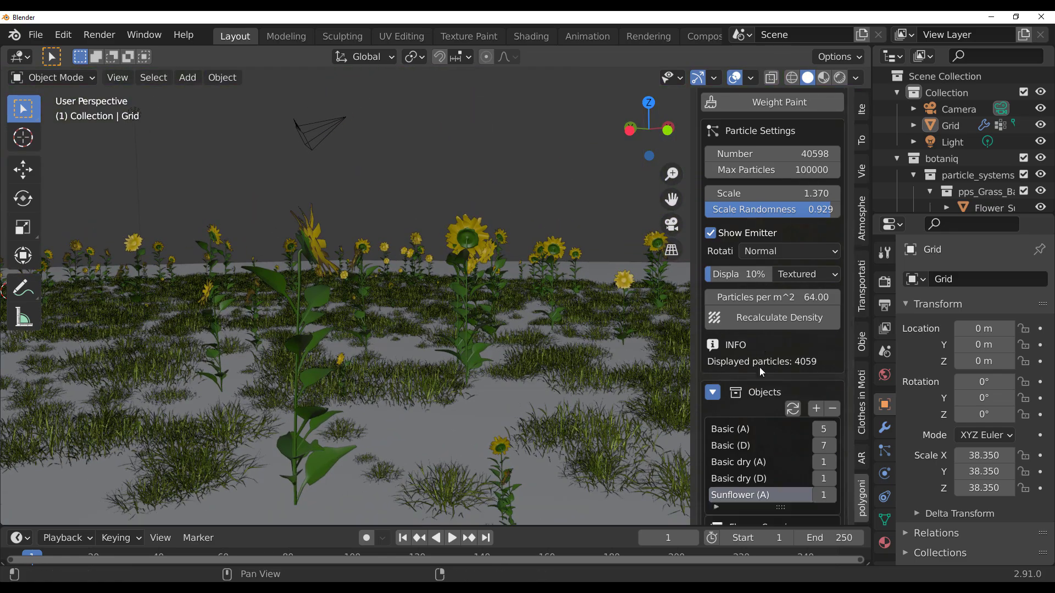
{"action": "scroll", "coordinate": [760, 369], "scroll_direction": "down", "scroll_amount": 10}
{"action": "scroll", "coordinate": [759, 367], "scroll_direction": "up", "scroll_amount": 10}
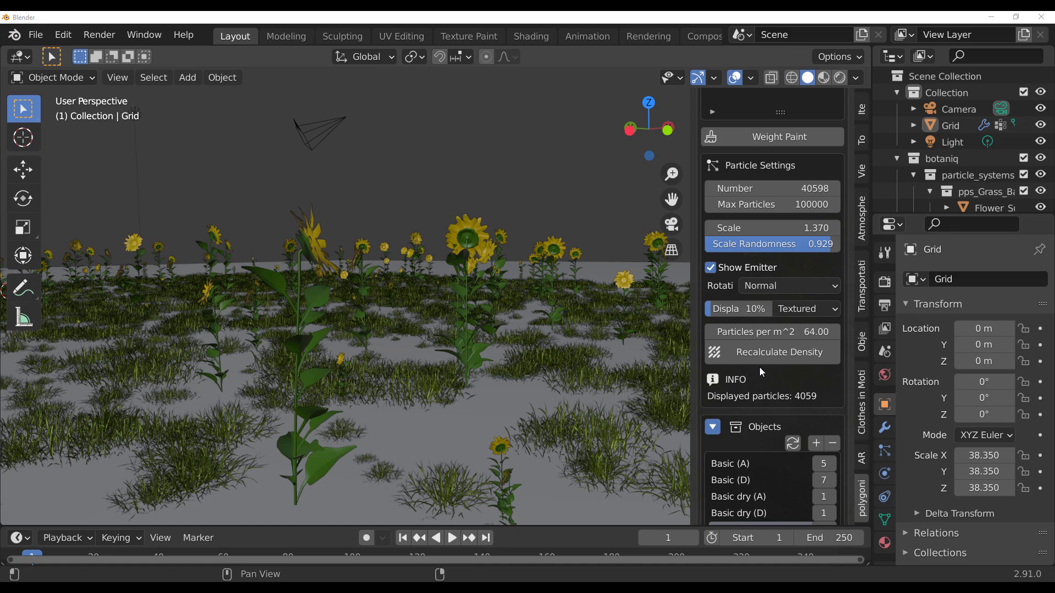
Step: Switch to the botaniq product page in the browser and review its feature descriptions and 6.1 release notes
{"action": "key", "text": "alt+Tab"}
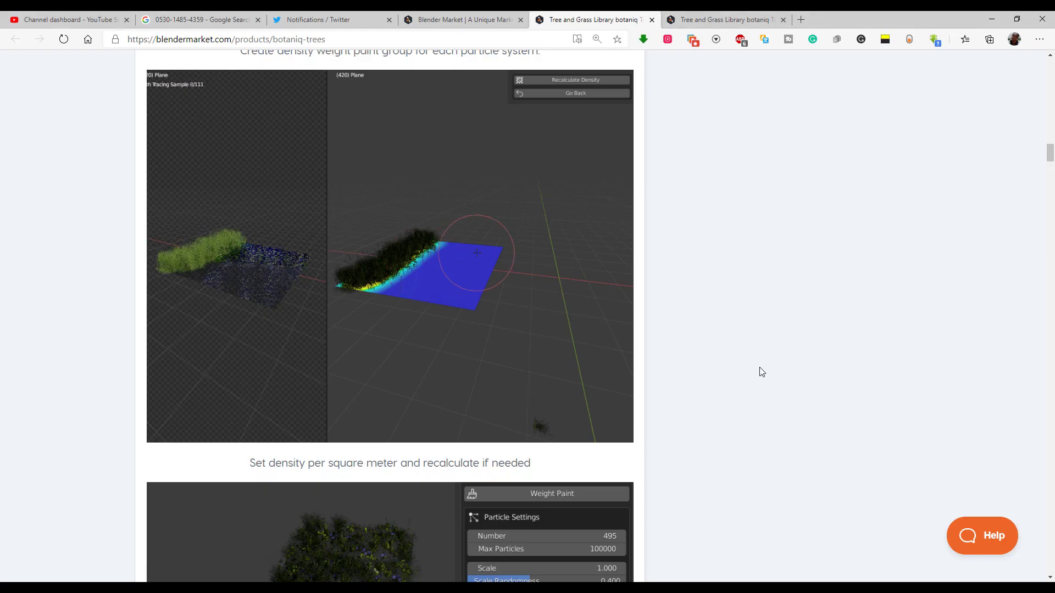
{"action": "scroll", "coordinate": [772, 386], "scroll_direction": "down", "scroll_amount": 7}
{"action": "scroll", "coordinate": [571, 363], "scroll_direction": "down", "scroll_amount": 6}
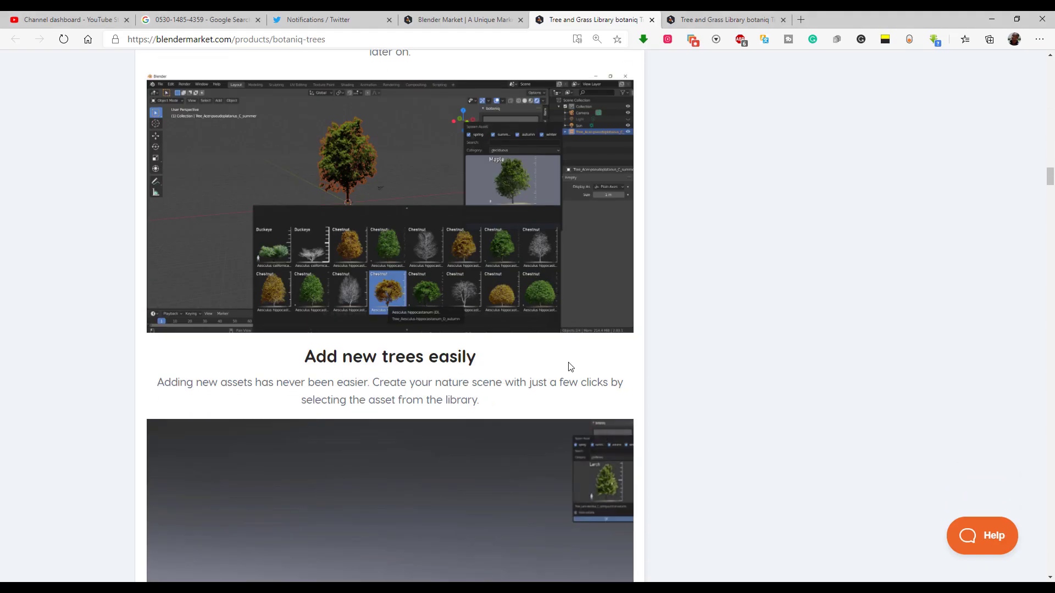
{"action": "scroll", "coordinate": [570, 365], "scroll_direction": "down", "scroll_amount": 3}
{"action": "scroll", "coordinate": [570, 364], "scroll_direction": "down", "scroll_amount": 15}
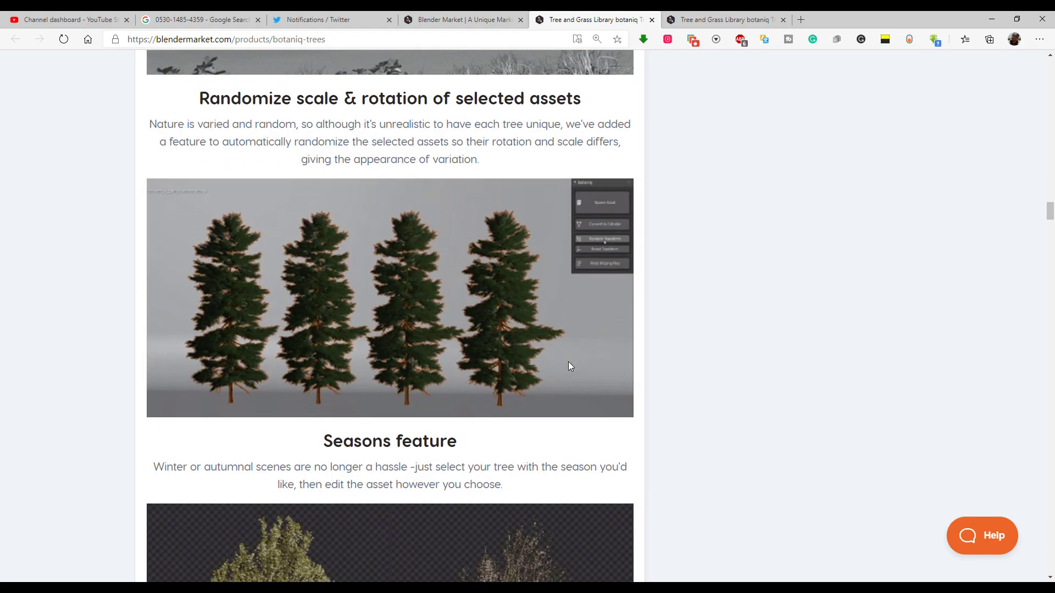
{"action": "scroll", "coordinate": [569, 364], "scroll_direction": "up", "scroll_amount": 12}
{"action": "scroll", "coordinate": [570, 366], "scroll_direction": "up", "scroll_amount": 20}
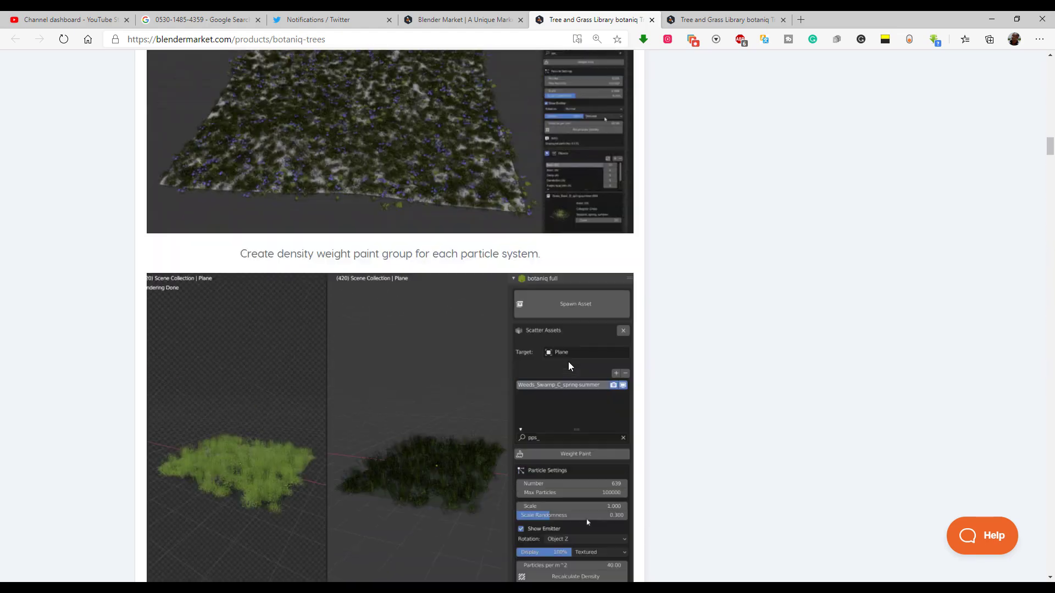
{"action": "scroll", "coordinate": [569, 365], "scroll_direction": "up", "scroll_amount": 12}
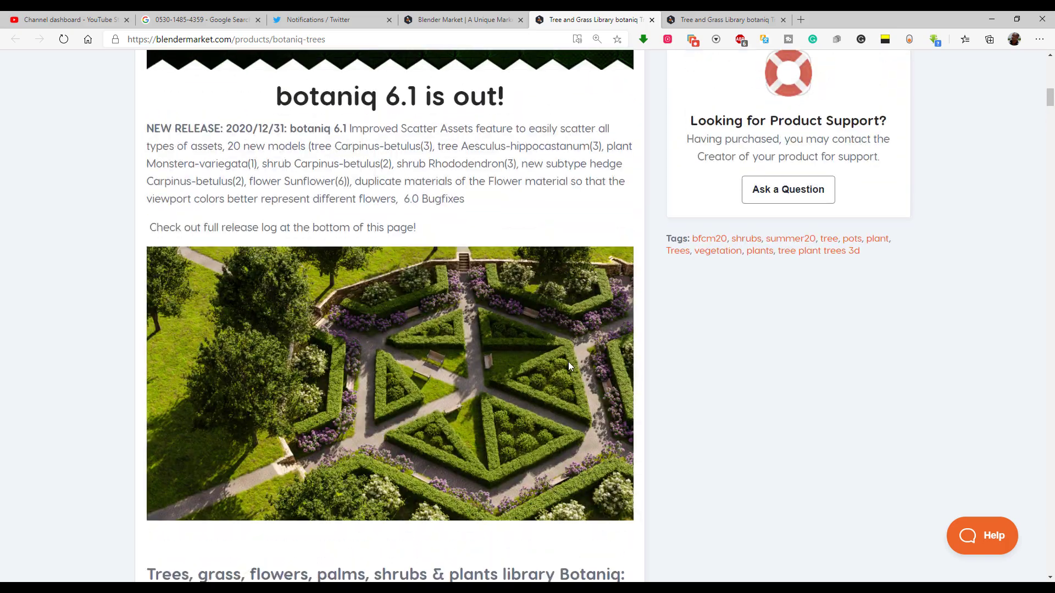
{"action": "scroll", "coordinate": [568, 361], "scroll_direction": "up", "scroll_amount": 12}
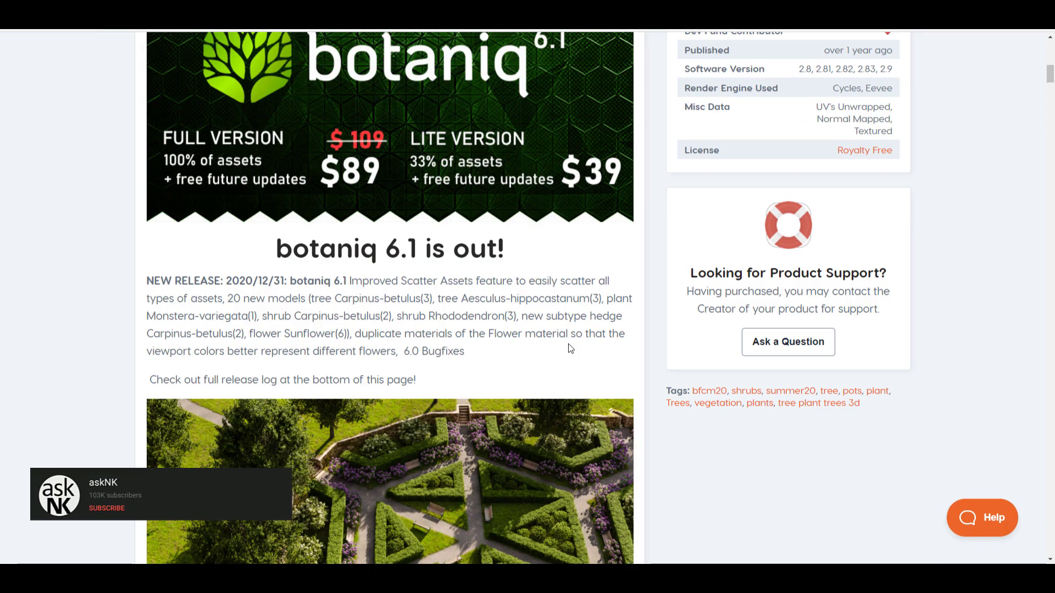
{"action": "scroll", "coordinate": [570, 348], "scroll_direction": "down", "scroll_amount": 10}
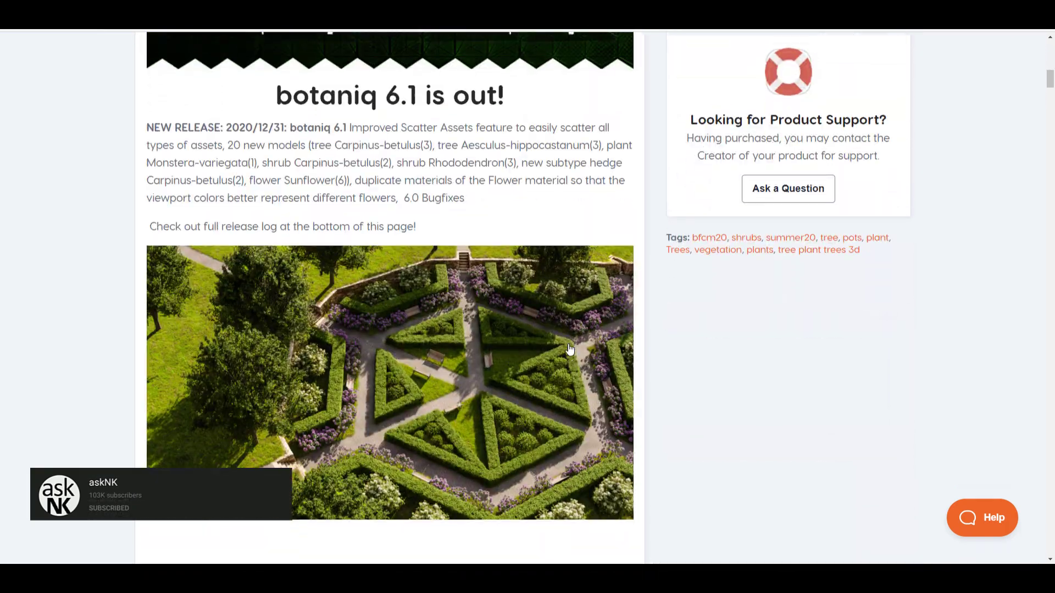
Step: Read the botaniq installation documentation and FAQ on the product page, and return to the About section
{"action": "scroll", "coordinate": [568, 346], "scroll_direction": "up", "scroll_amount": 9}
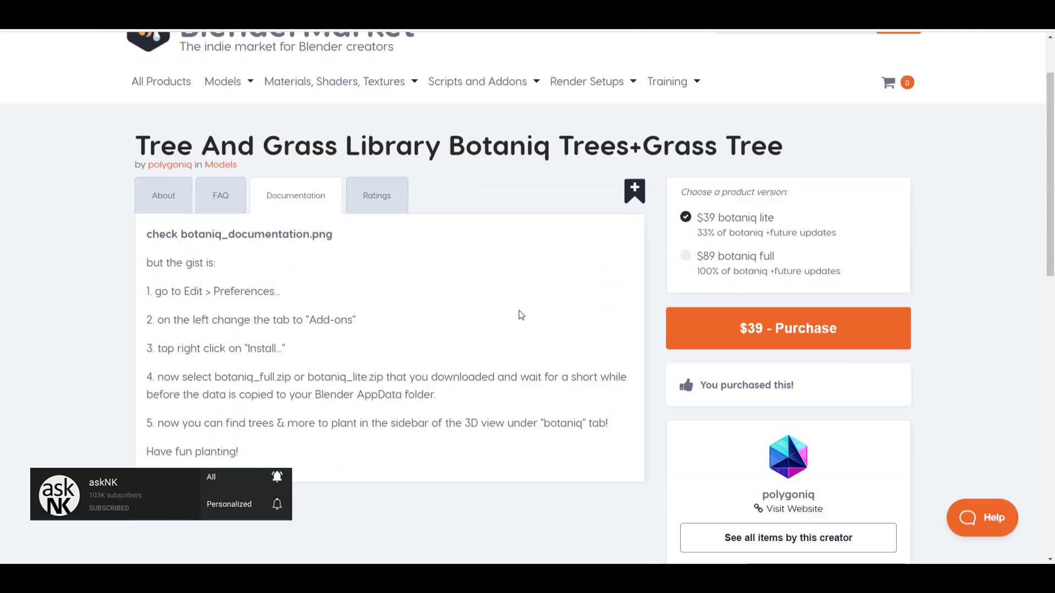
{"action": "scroll", "coordinate": [520, 313], "scroll_direction": "down", "scroll_amount": 7}
{"action": "scroll", "coordinate": [520, 292], "scroll_direction": "up", "scroll_amount": 7}
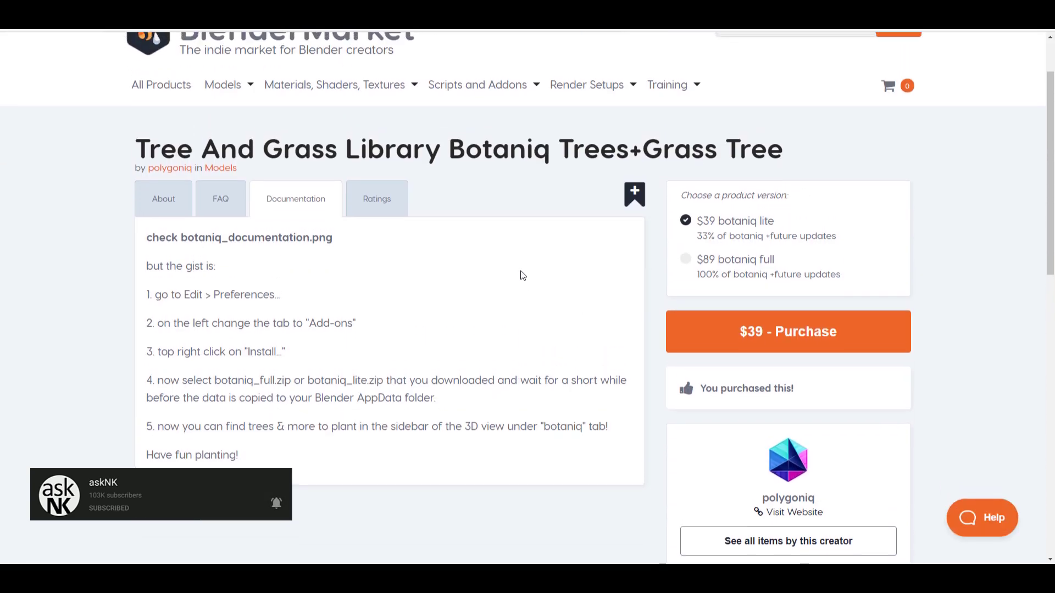
{"action": "left_click", "coordinate": [222, 206]}
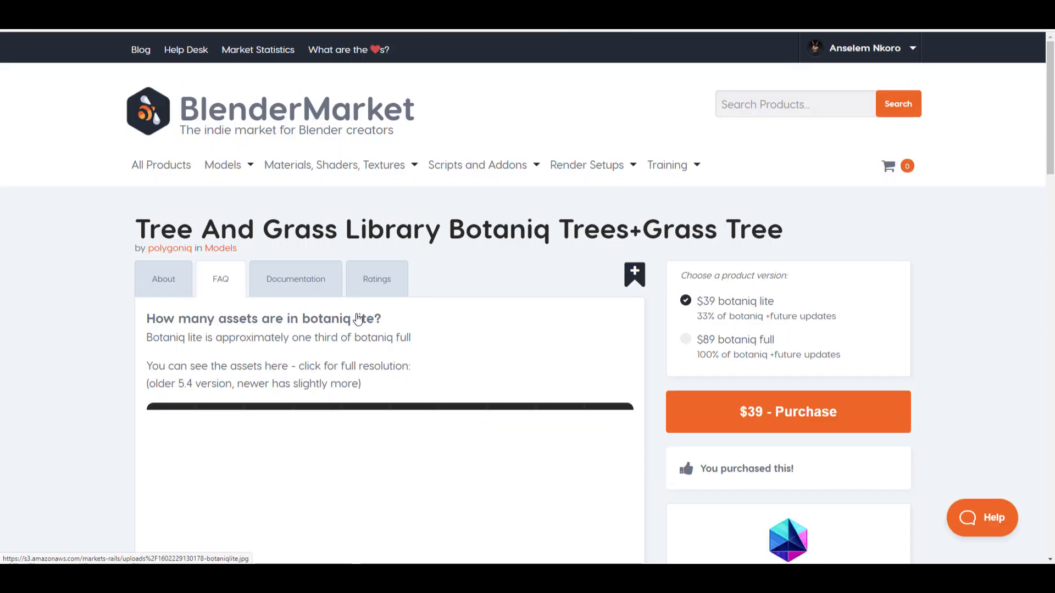
{"action": "scroll", "coordinate": [358, 314], "scroll_direction": "down", "scroll_amount": 3}
{"action": "scroll", "coordinate": [357, 313], "scroll_direction": "up", "scroll_amount": 4}
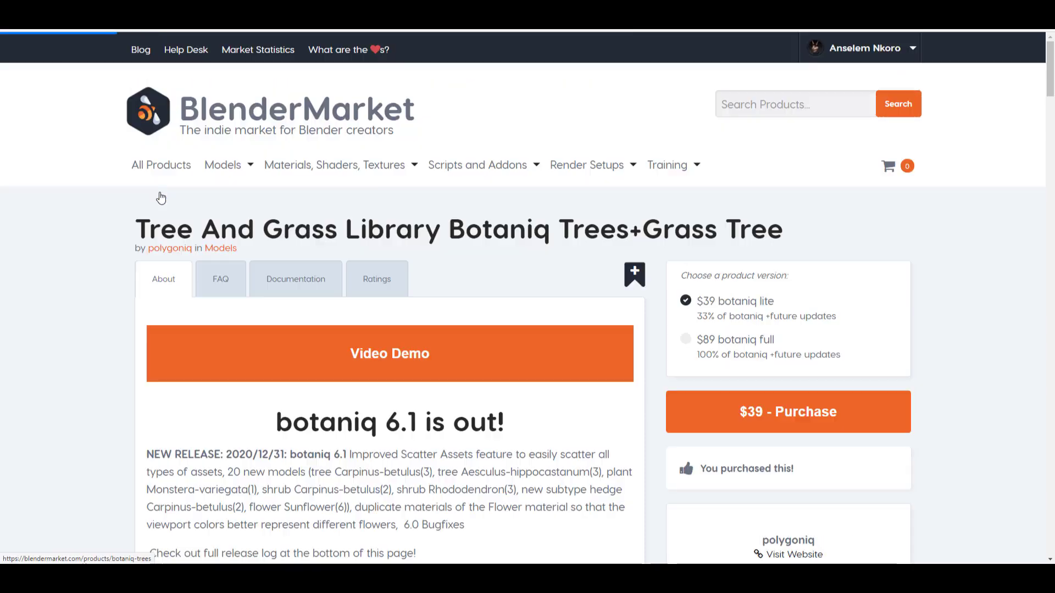
Step: Review the About section's full and lite version pricing, image gallery, and Scatter Assets feature
{"action": "scroll", "coordinate": [388, 242], "scroll_direction": "down", "scroll_amount": 20}
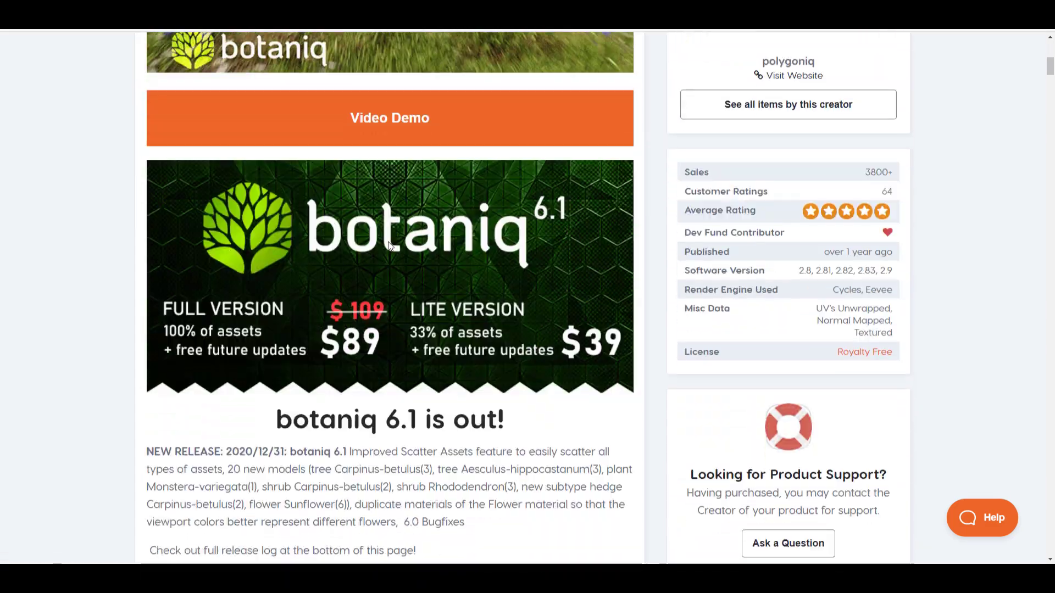
{"action": "scroll", "coordinate": [388, 242], "scroll_direction": "up", "scroll_amount": 10}
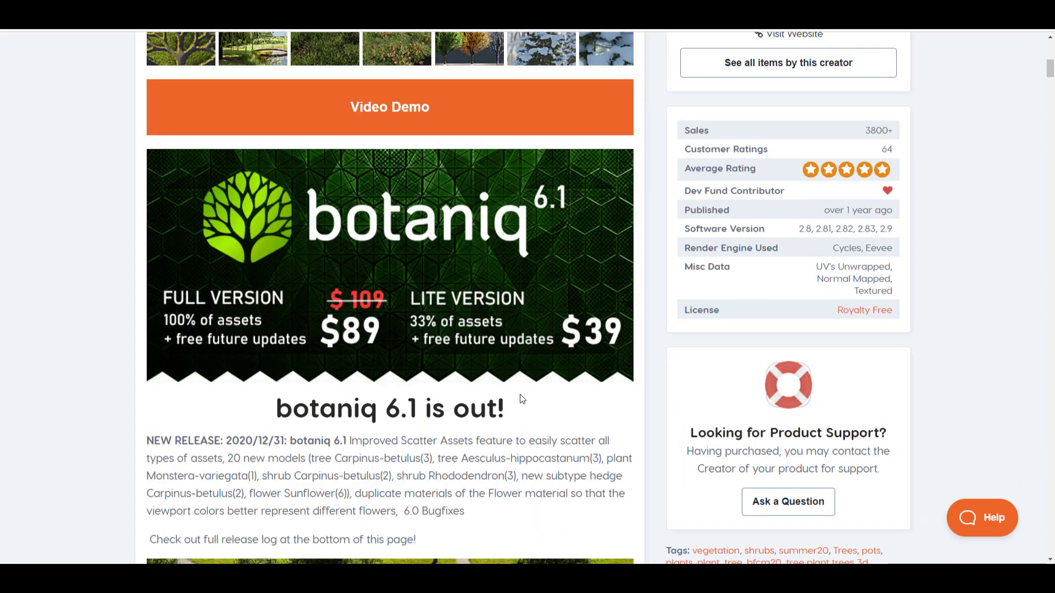
{"action": "scroll", "coordinate": [521, 399], "scroll_direction": "up", "scroll_amount": 7}
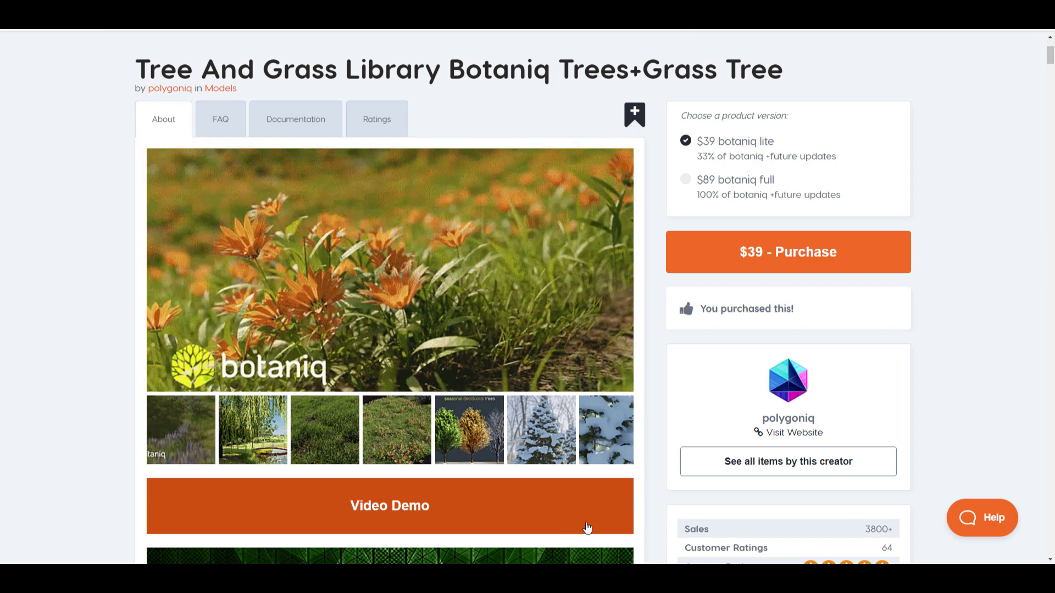
{"action": "scroll", "coordinate": [586, 530], "scroll_direction": "up", "scroll_amount": 2}
{"action": "scroll", "coordinate": [590, 498], "scroll_direction": "down", "scroll_amount": 15}
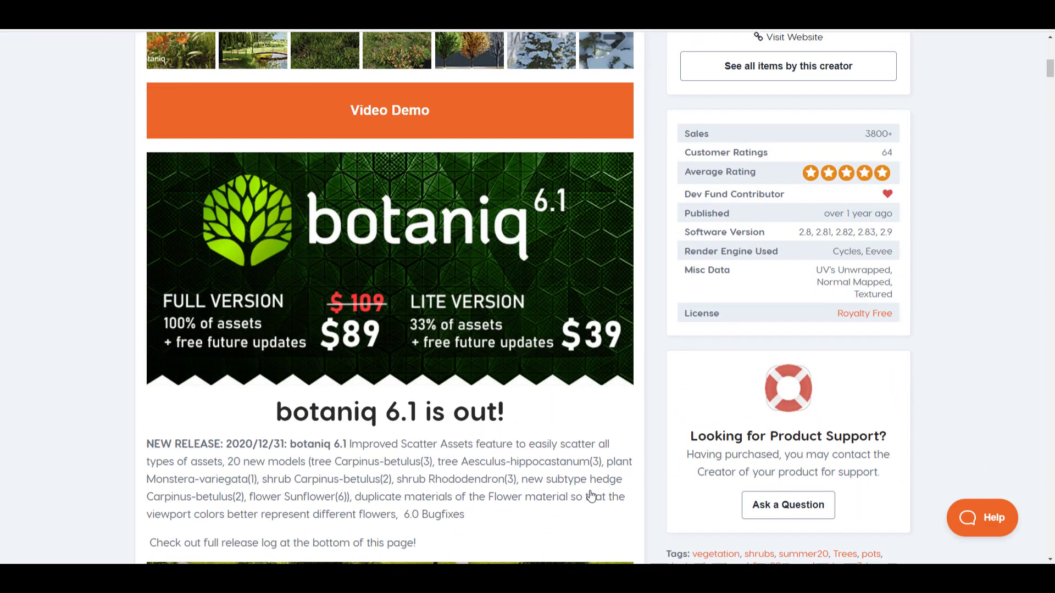
{"action": "scroll", "coordinate": [591, 496], "scroll_direction": "down", "scroll_amount": 15}
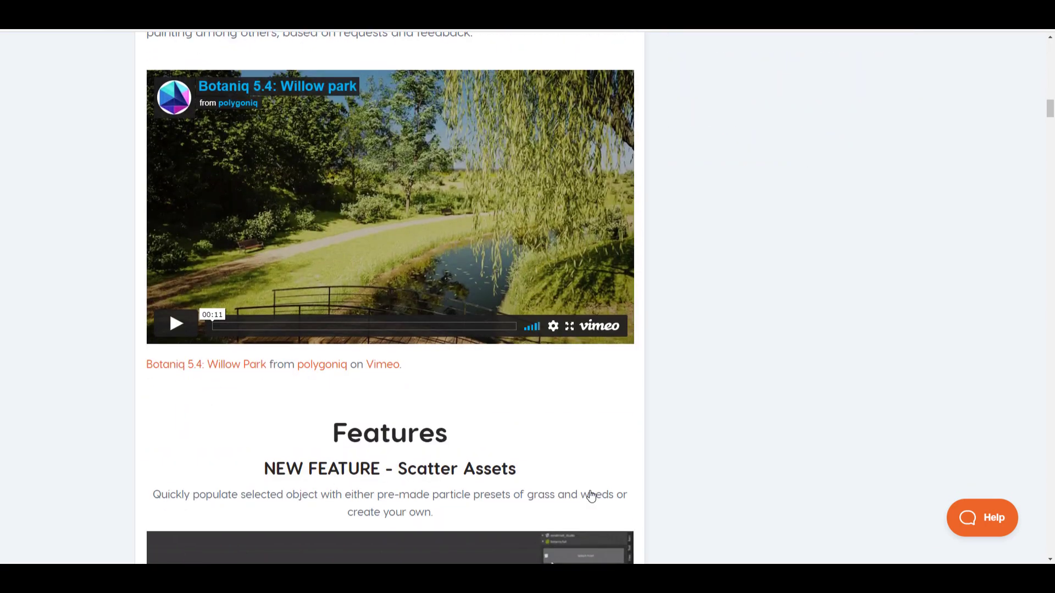
Step: Review the product page's asset categories and render images, covering grass, weeds, flowers, coniferous trees, plants and succulents
{"action": "scroll", "coordinate": [591, 490], "scroll_direction": "down", "scroll_amount": 15}
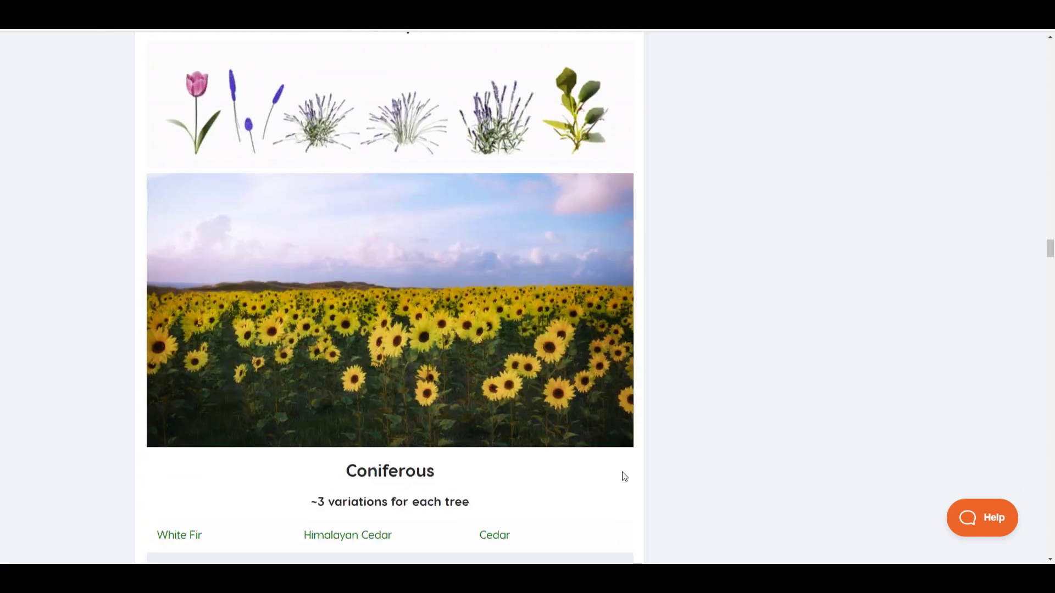
{"action": "scroll", "coordinate": [625, 475], "scroll_direction": "down", "scroll_amount": 15}
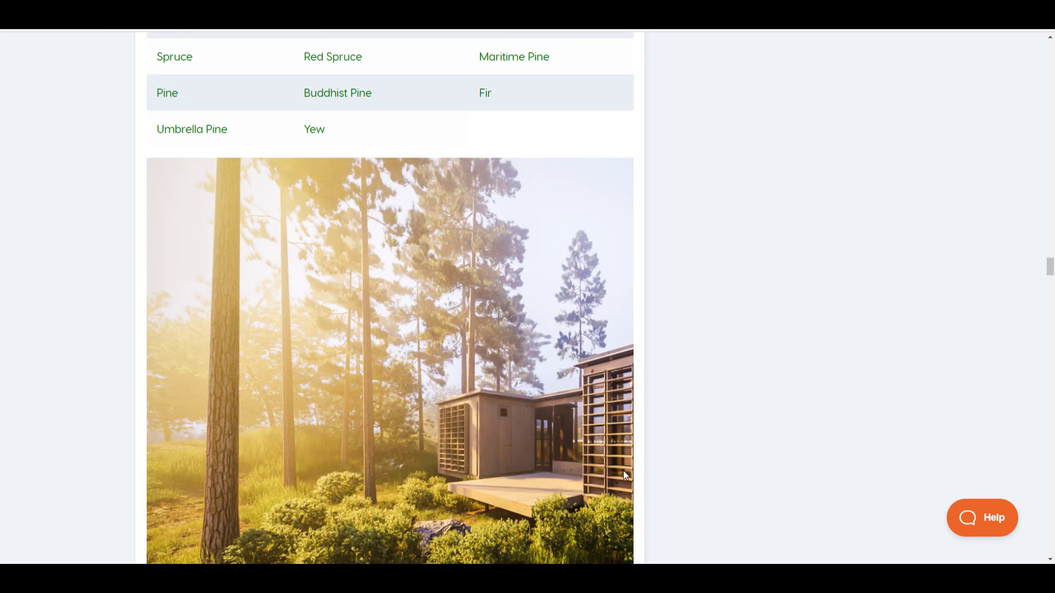
{"action": "scroll", "coordinate": [625, 475], "scroll_direction": "down", "scroll_amount": 20}
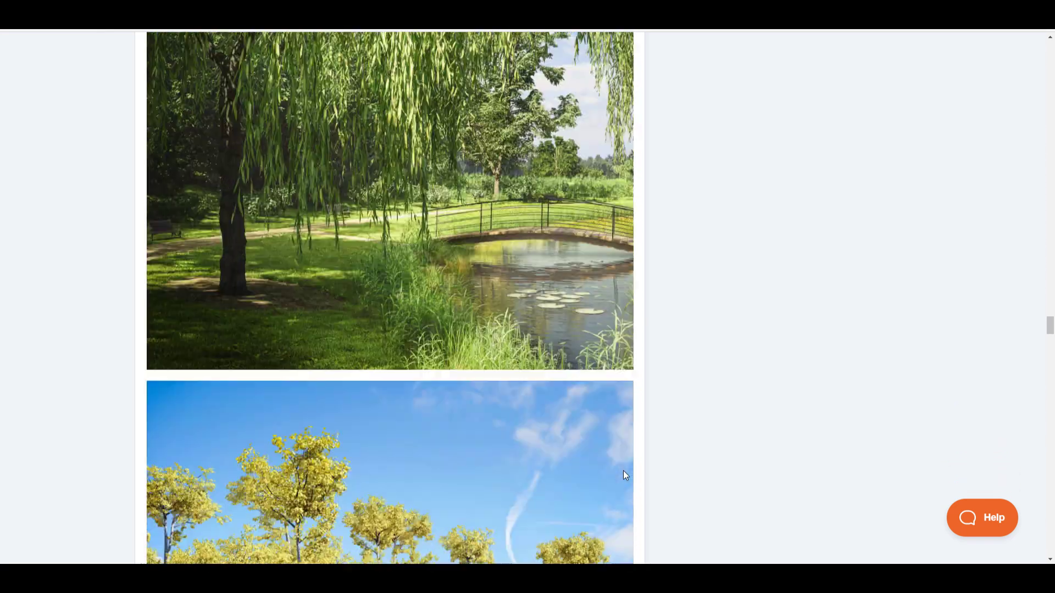
{"action": "scroll", "coordinate": [623, 471], "scroll_direction": "up", "scroll_amount": 3}
{"action": "scroll", "coordinate": [623, 470], "scroll_direction": "down", "scroll_amount": 20}
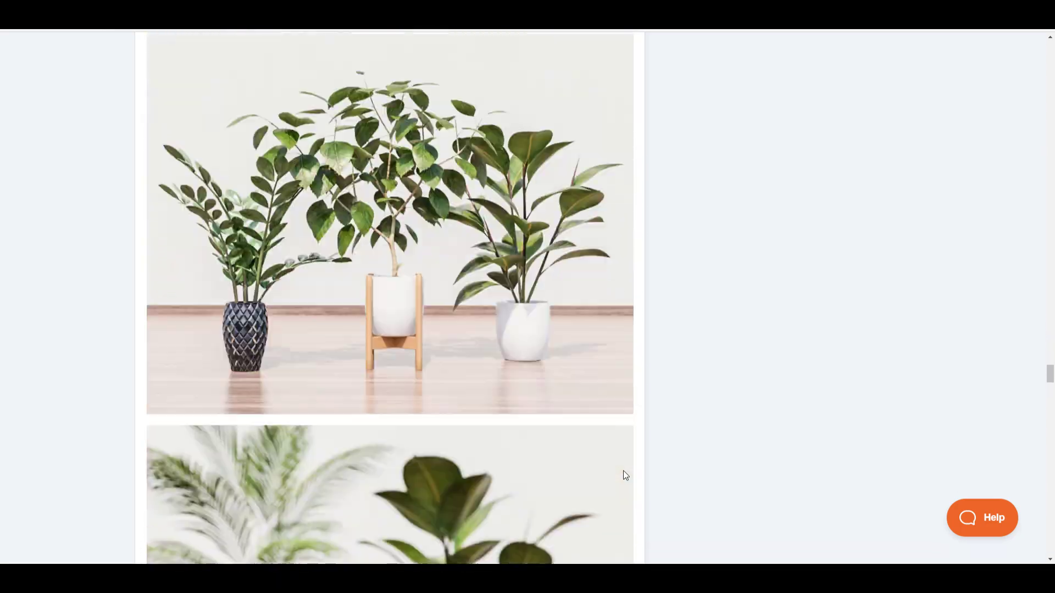
{"action": "scroll", "coordinate": [625, 475], "scroll_direction": "down", "scroll_amount": 9}
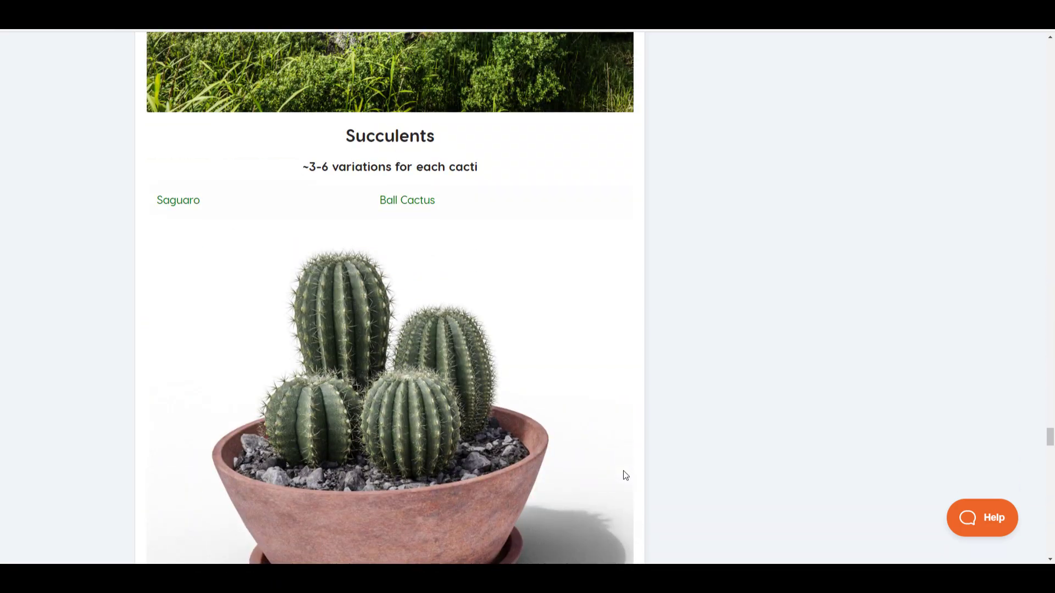
{"action": "scroll", "coordinate": [624, 475], "scroll_direction": "down", "scroll_amount": 5}
{"action": "scroll", "coordinate": [624, 474], "scroll_direction": "up", "scroll_amount": 20}
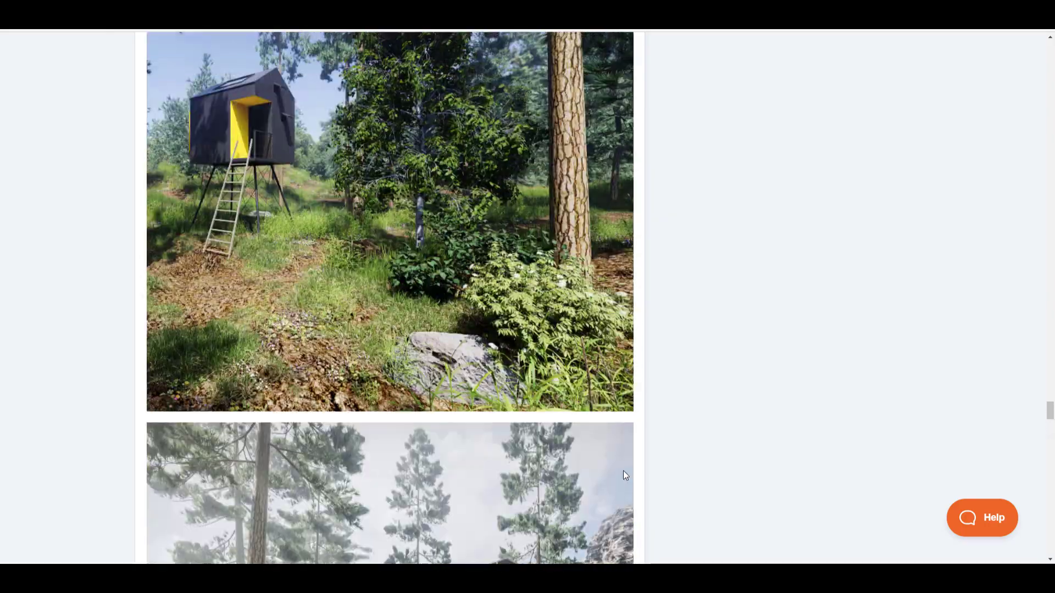
{"action": "scroll", "coordinate": [624, 474], "scroll_direction": "up", "scroll_amount": 10}
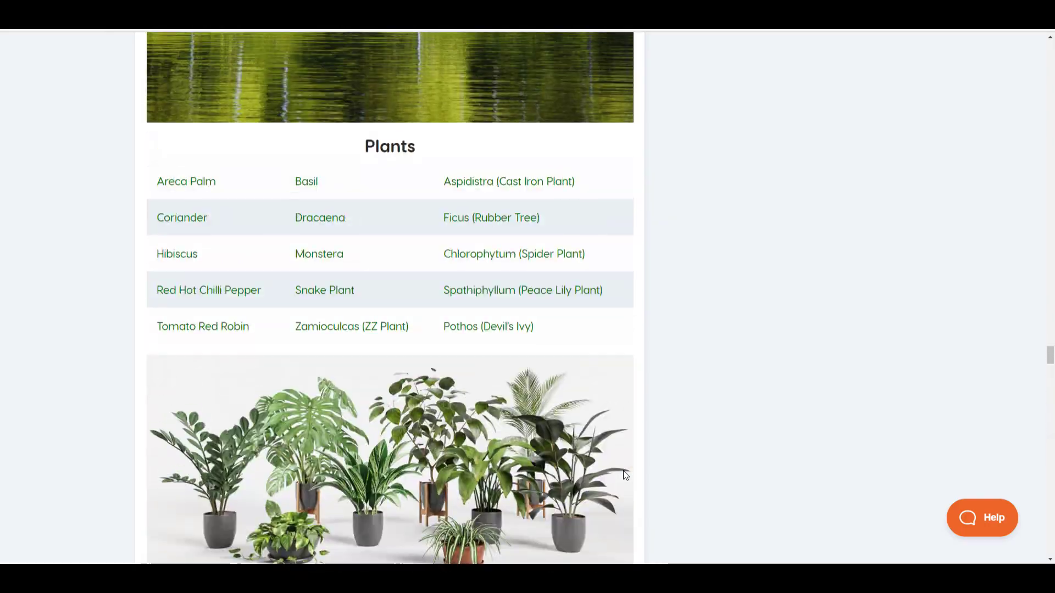
{"action": "scroll", "coordinate": [624, 475], "scroll_direction": "up", "scroll_amount": 20}
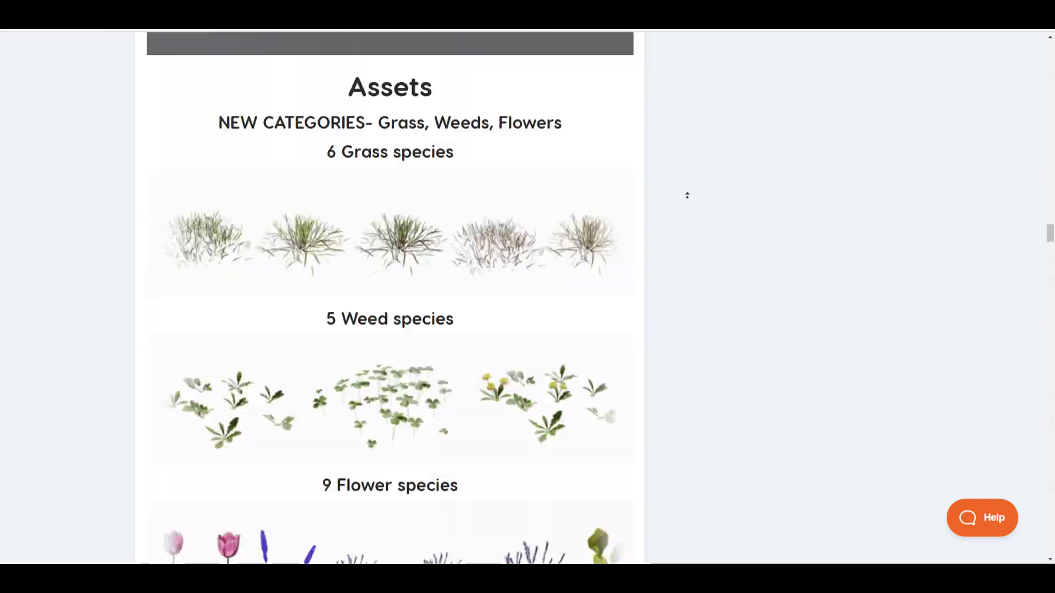
{"action": "scroll", "coordinate": [654, 202], "scroll_direction": "up", "scroll_amount": 3}
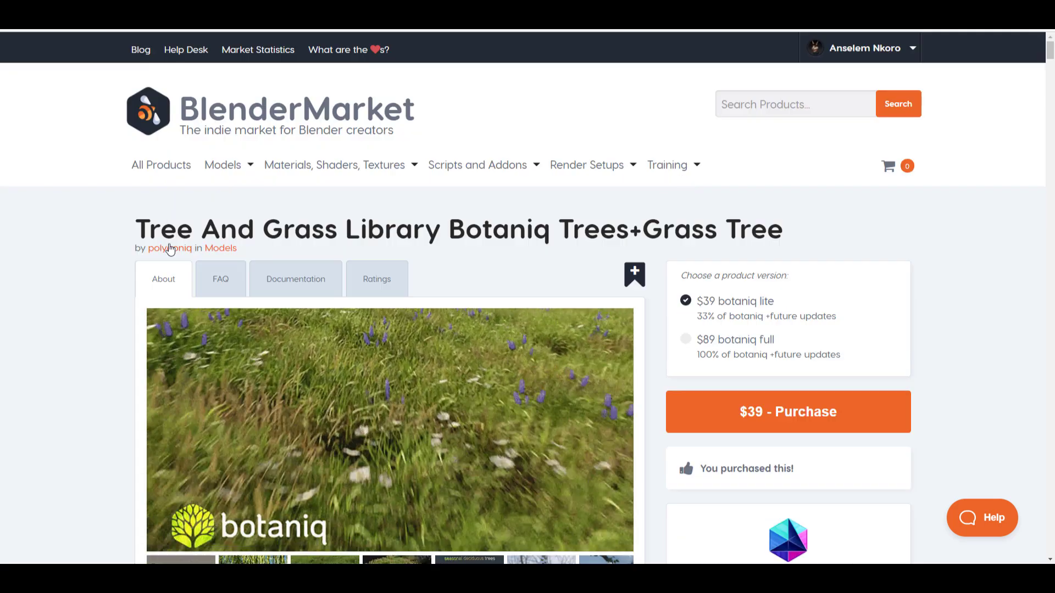
Step: Open the polygoniq creator page and browse its other products, such as Renderset, Traffiq, Waterial and Materialiq
{"action": "left_click", "coordinate": [160, 245]}
{"action": "scroll", "coordinate": [585, 322], "scroll_direction": "down", "scroll_amount": 7}
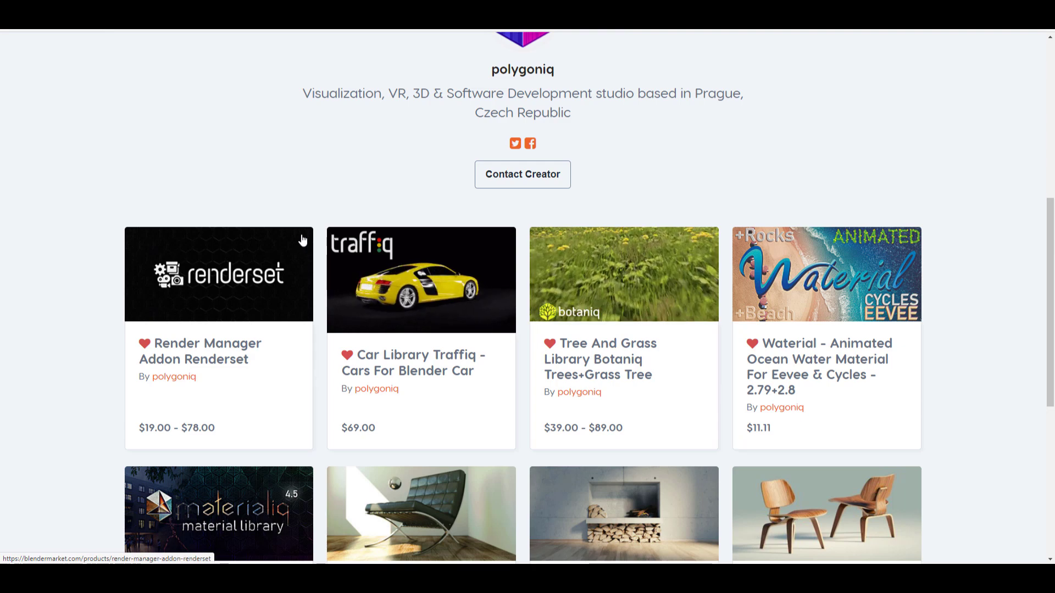
{"action": "scroll", "coordinate": [454, 285], "scroll_direction": "down", "scroll_amount": 4}
{"action": "scroll", "coordinate": [535, 269], "scroll_direction": "up", "scroll_amount": 3}
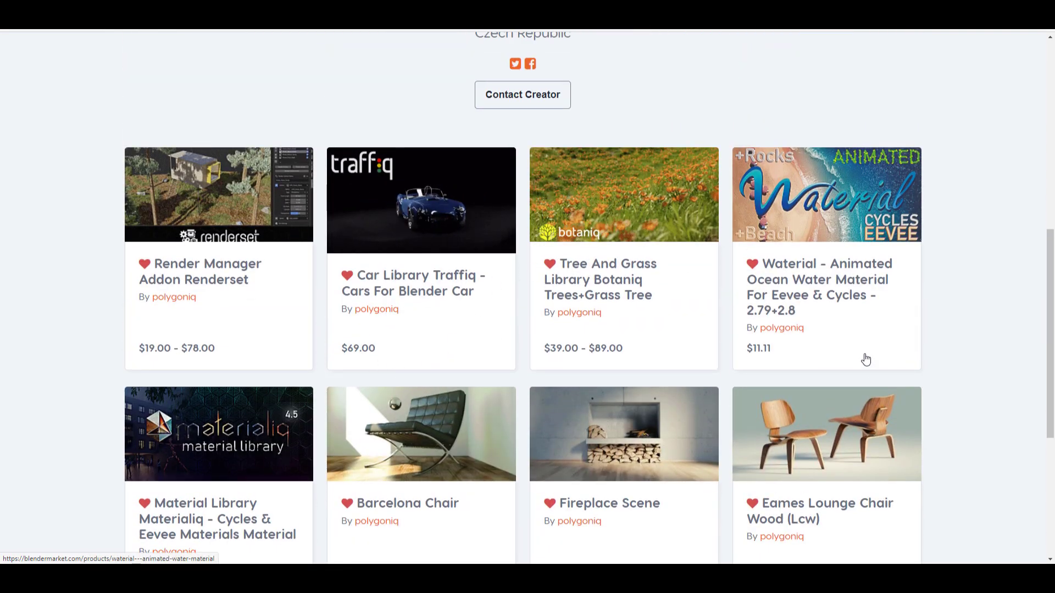
{"action": "scroll", "coordinate": [824, 324], "scroll_direction": "down", "scroll_amount": 3}
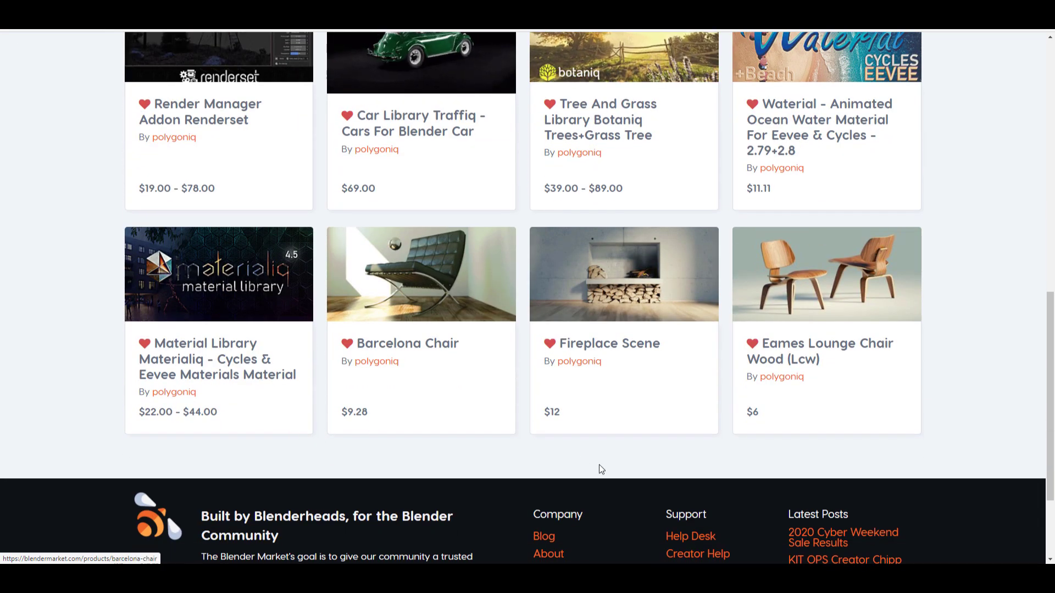
{"action": "scroll", "coordinate": [599, 469], "scroll_direction": "up", "scroll_amount": 3}
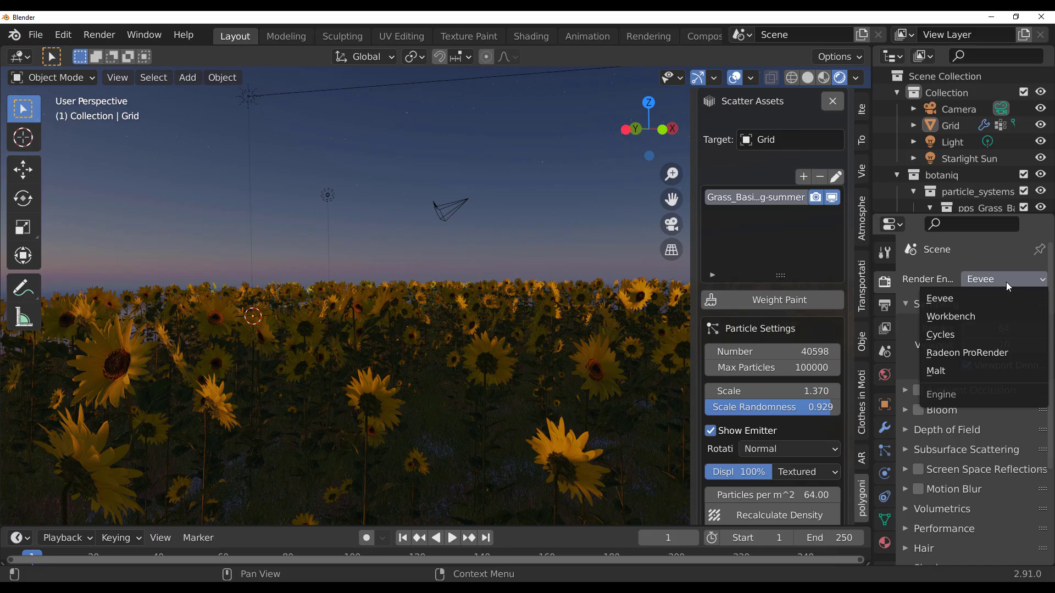
Step: Switch to Blender, set the render engine to Cycles, and scatter the Weeds preset pps_Weeds_Riverbank_B_spring-summer on the grid
{"action": "left_click", "coordinate": [944, 334]}
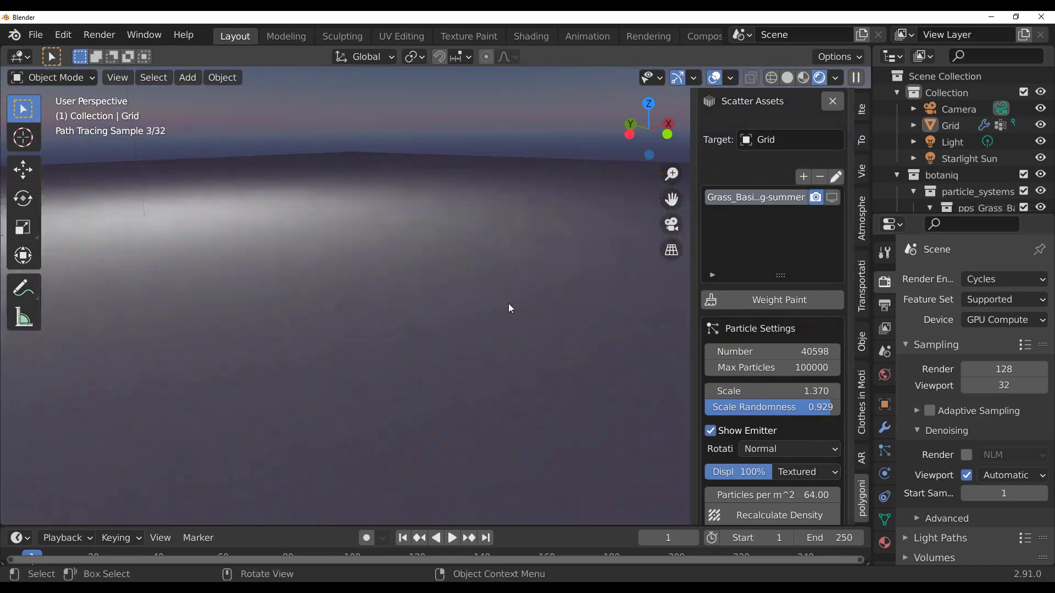
{"action": "left_click", "coordinate": [804, 176]}
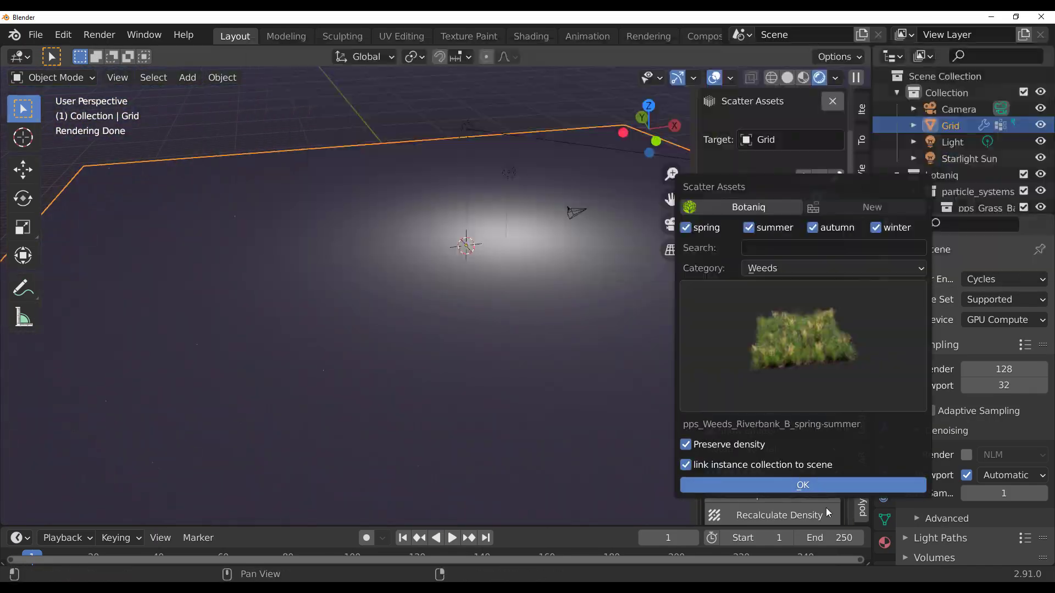
{"action": "left_click", "coordinate": [824, 494]}
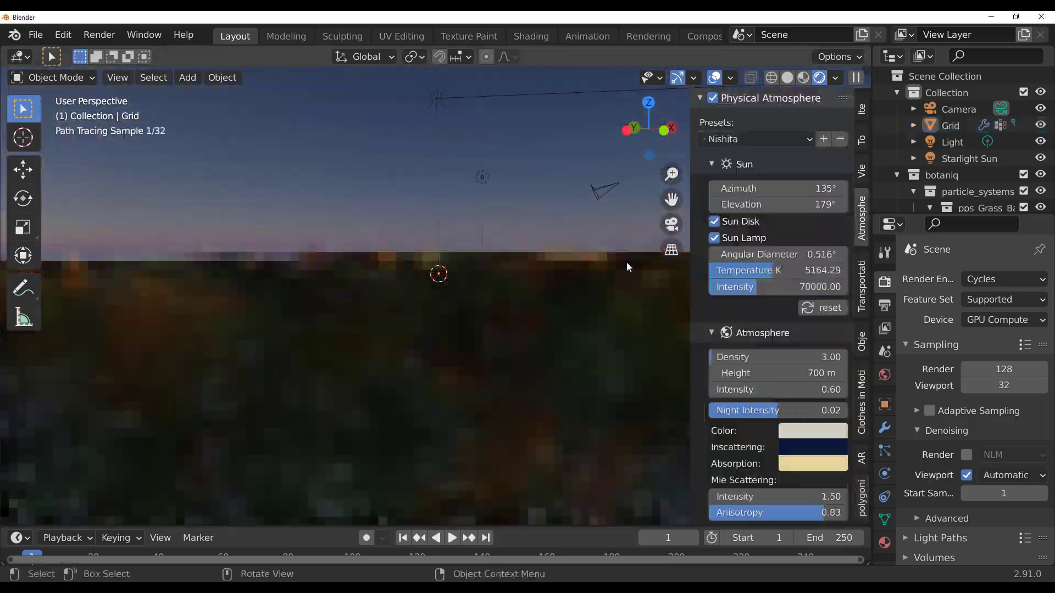
Step: Choose a different Physical Atmosphere preset for the sky over the sunflower field
{"action": "left_click", "coordinate": [756, 139]}
{"action": "left_click", "coordinate": [750, 208]}
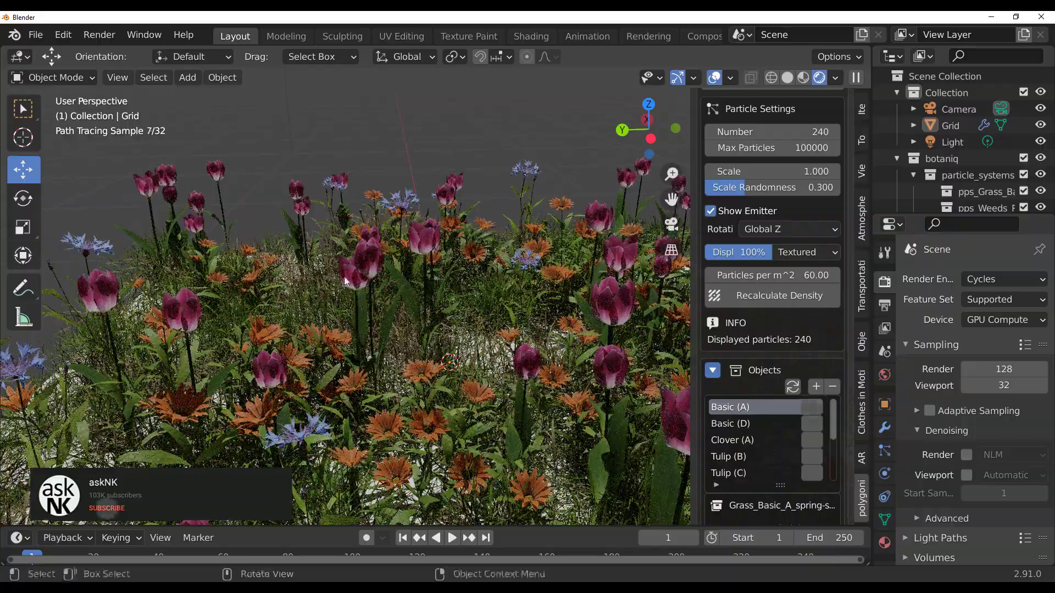
Step: Inspect the scattered tulips and orange flowers up close, and scale the grid that carries them
{"action": "middle_click_drag", "start_coordinate": [418, 330], "coordinate": [414, 316]}
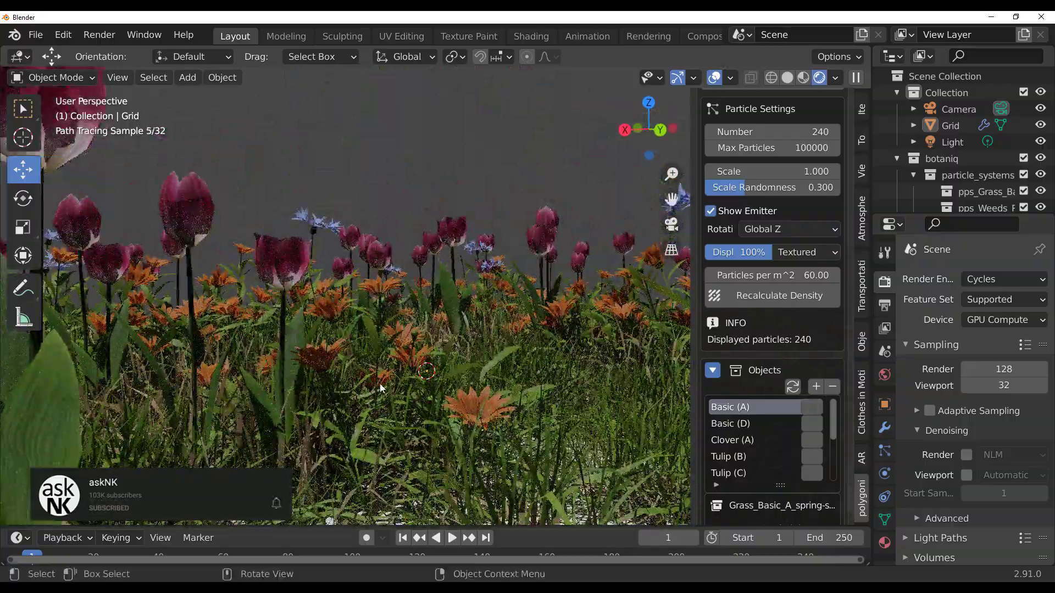
{"action": "scroll", "coordinate": [432, 432], "scroll_direction": "down", "scroll_amount": 8}
{"action": "left_click", "coordinate": [432, 432]}
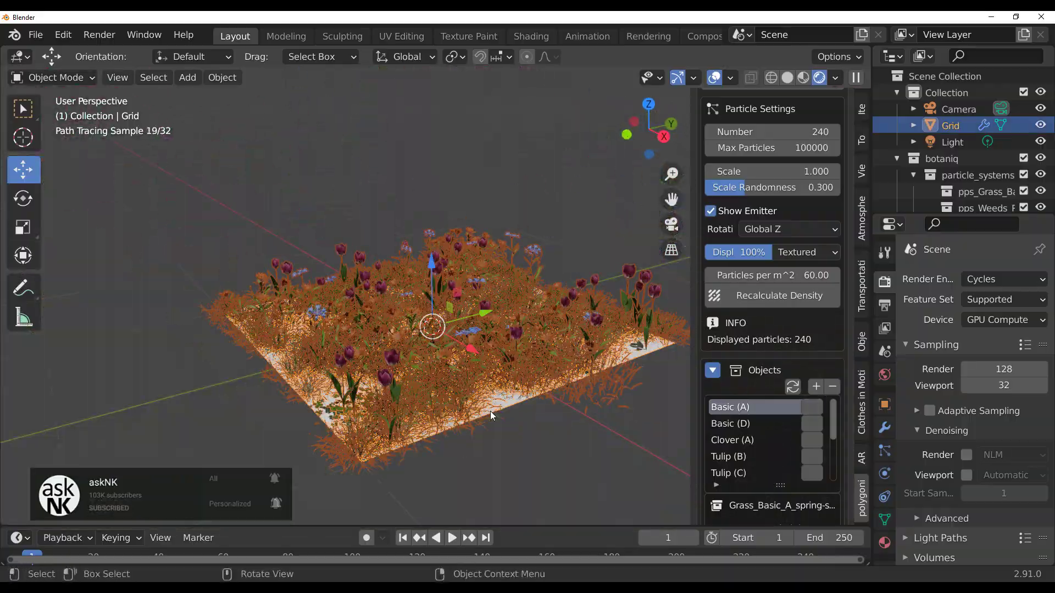
{"action": "key", "text": "s"}
{"action": "left_click", "coordinate": [423, 338]}
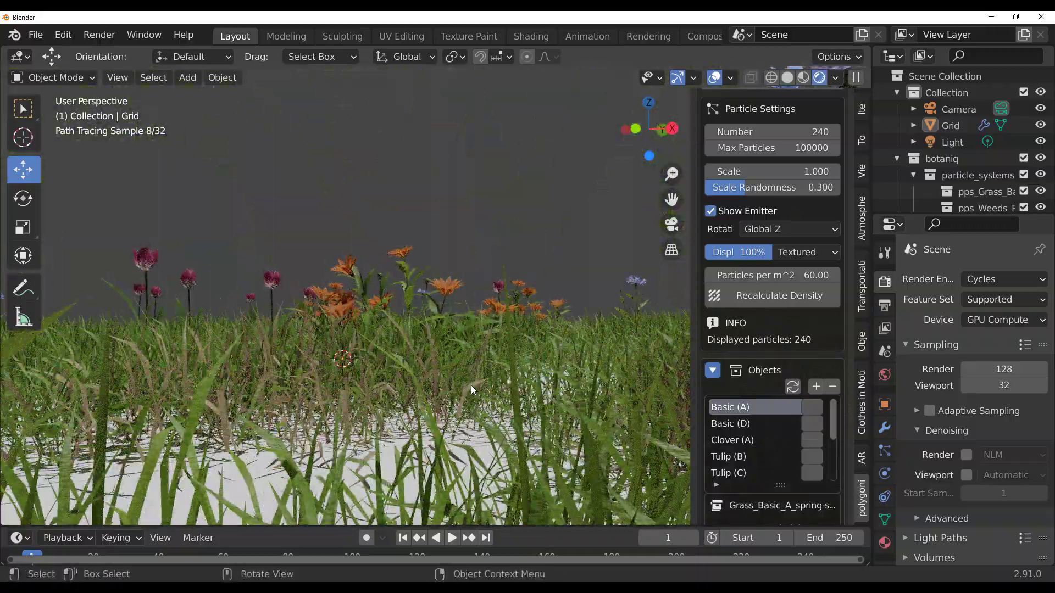
Step: Enable the Physical Atmosphere for the tulip and grass scene
{"action": "left_click", "coordinate": [862, 220]}
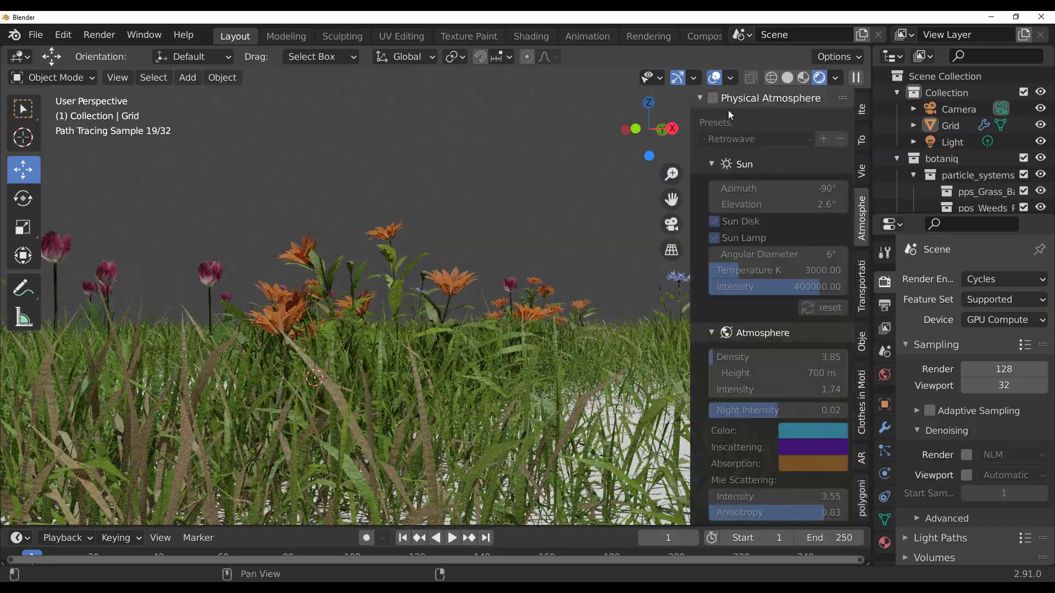
{"action": "left_click", "coordinate": [713, 98]}
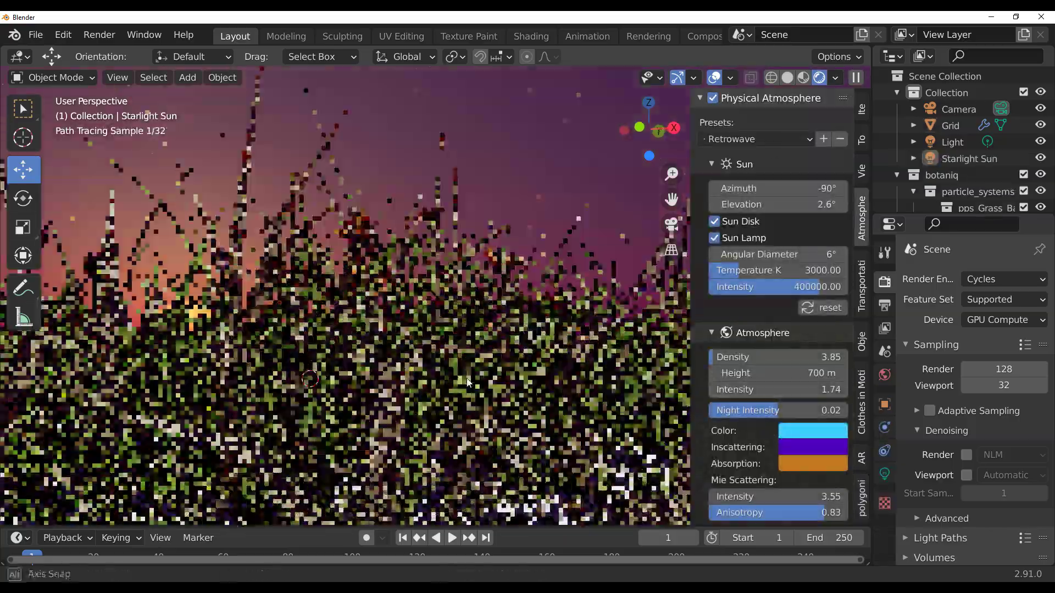